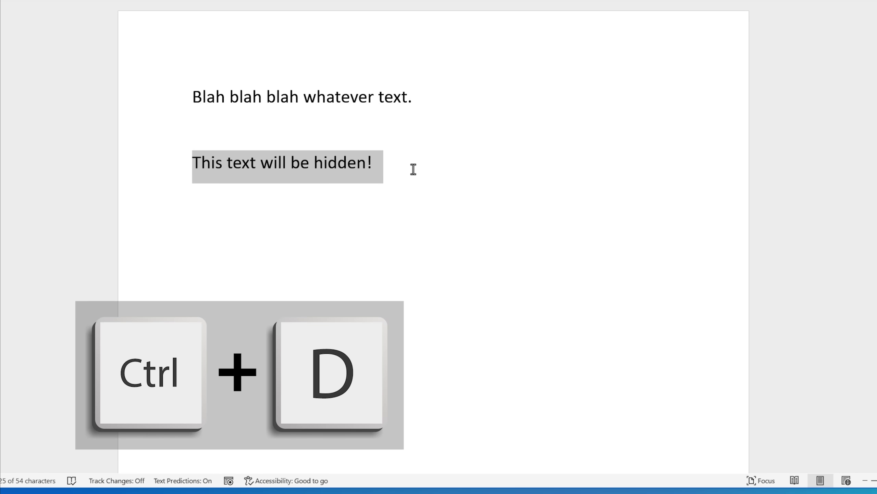
Mark the selected line as Hidden in Font settings, then show formatting marks so it reappears
{"action": "key", "text": "ctrl+d"}
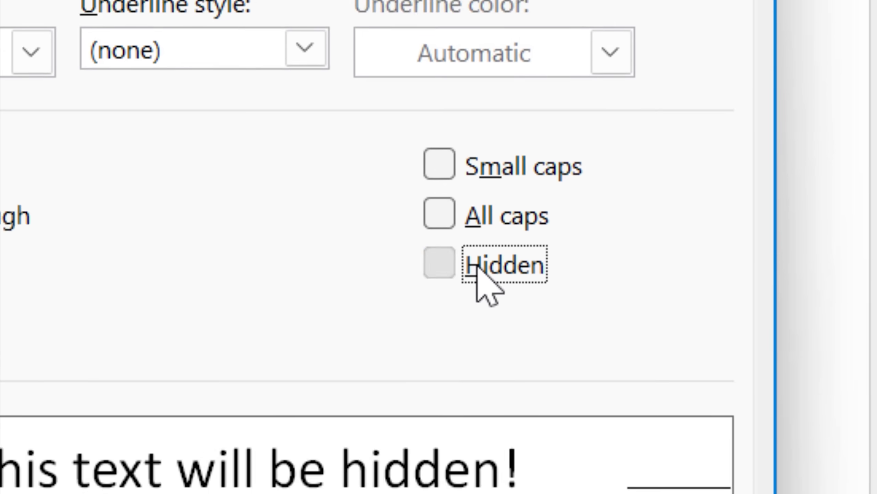
{"action": "left_click", "coordinate": [537, 409]}
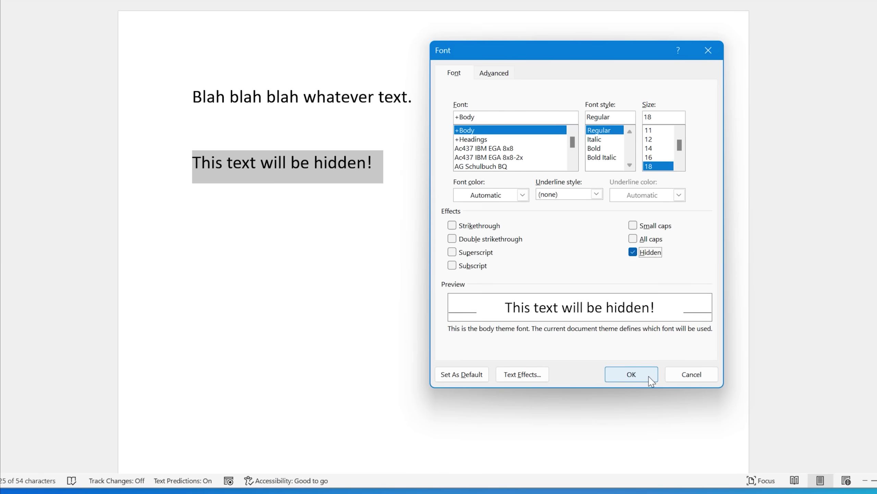
{"action": "left_click", "coordinate": [629, 370]}
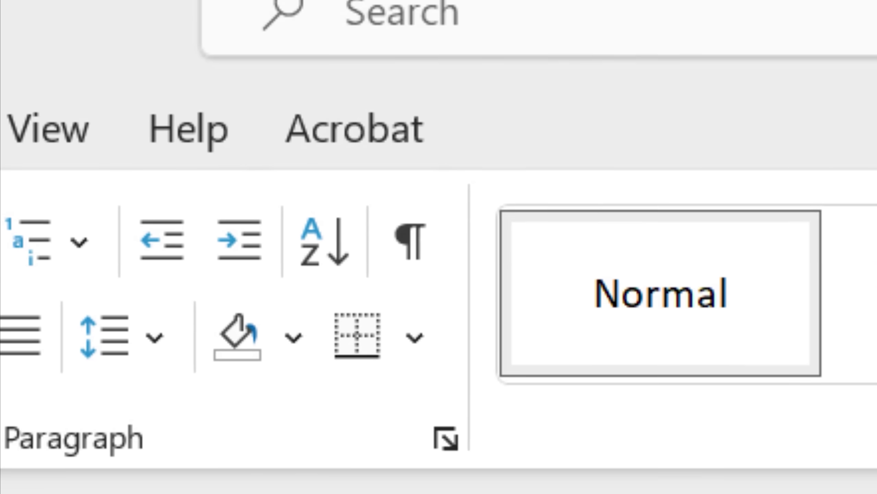
{"action": "left_click", "coordinate": [422, 254]}
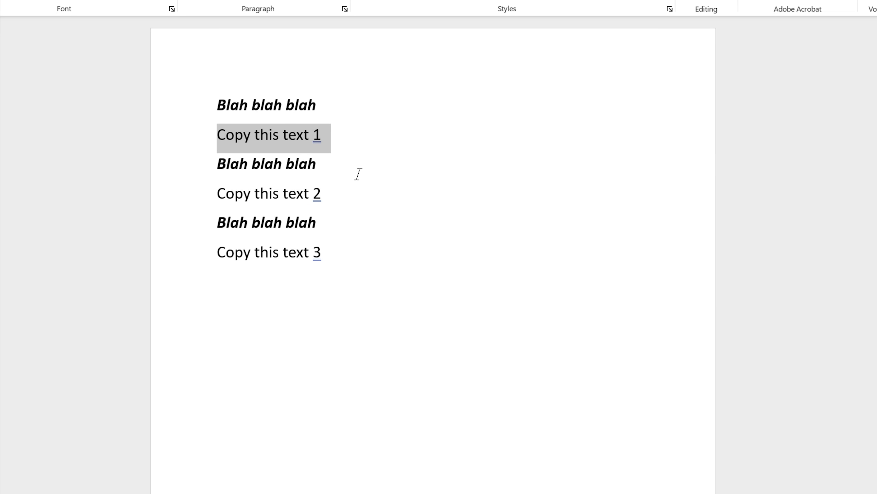
Collect the three "Copy this text" lines into the Spike and paste them together below the headings
{"action": "key", "text": "ctrl+x"}
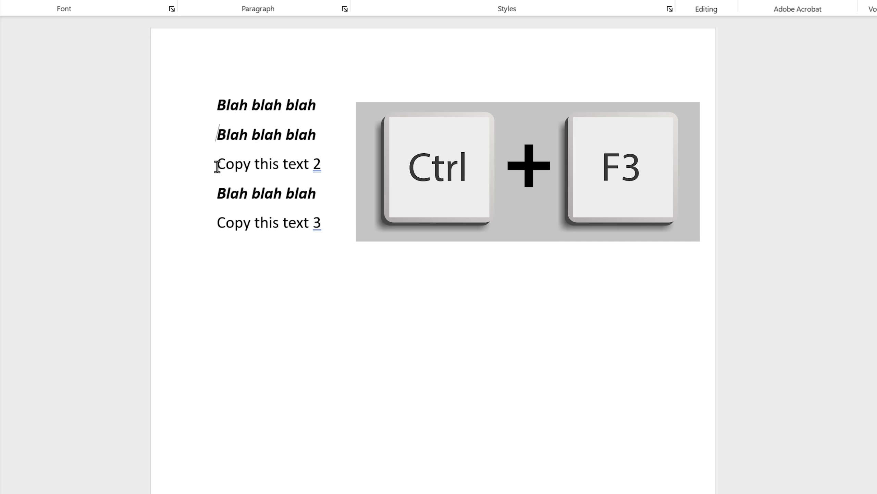
{"action": "key", "text": "ctrl+F3"}
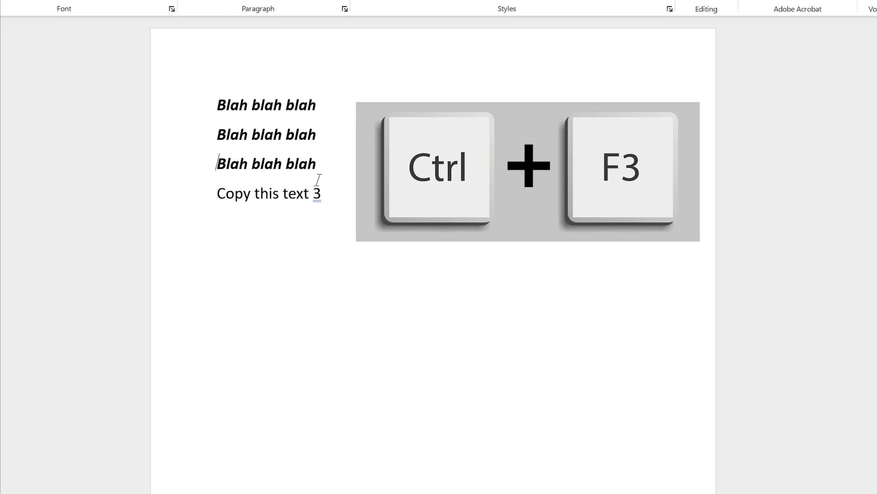
{"action": "left_click_drag", "start_coordinate": [216, 194], "coordinate": [342, 197]}
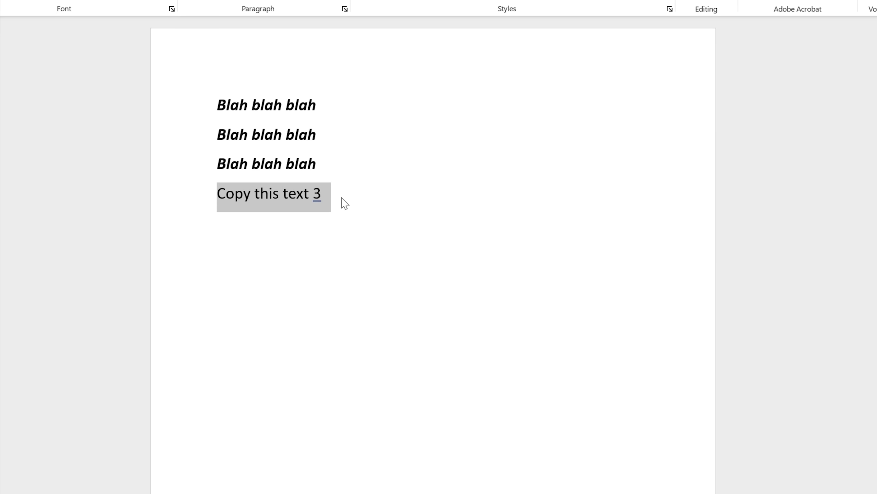
{"action": "key", "text": "ctrl+F3"}
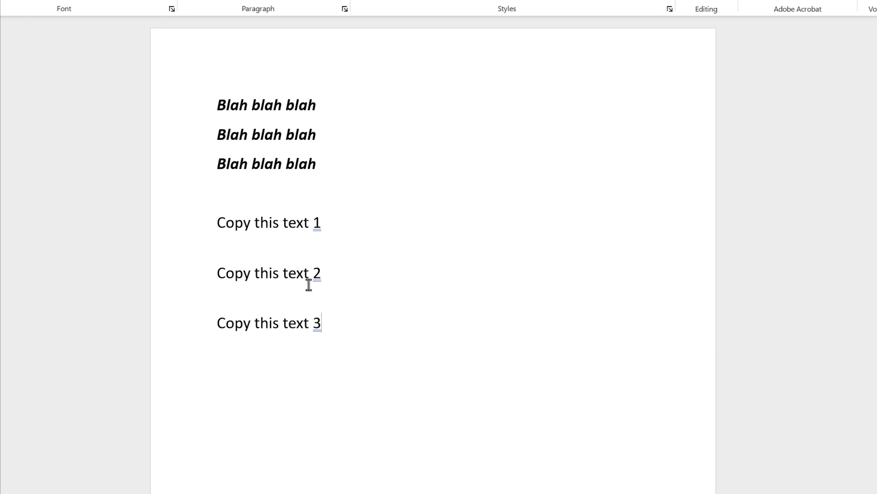
{"action": "left_click_drag", "start_coordinate": [206, 220], "coordinate": [205, 322]}
{"action": "left_click", "coordinate": [412, 374]}
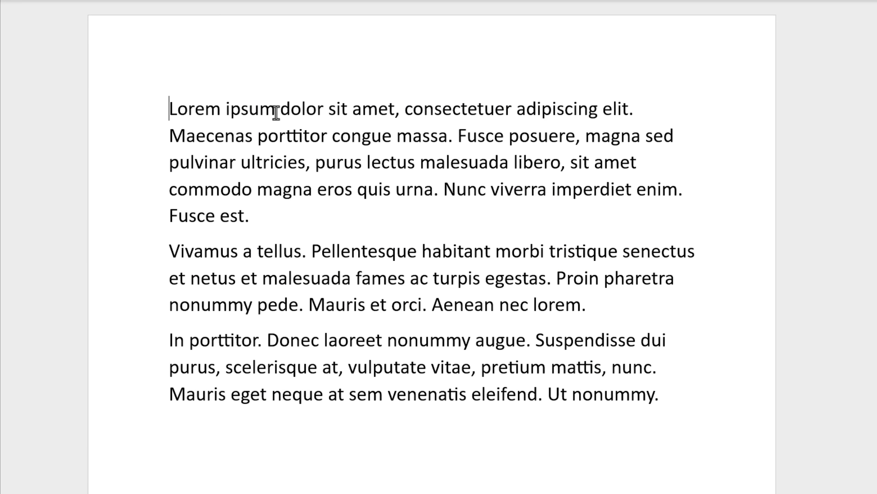
Try out Alt-drag vertical block selections across the paragraphs, then clear them
{"action": "key", "text": "alt"}
{"action": "left_click_drag", "start_coordinate": [283, 109], "coordinate": [427, 204], "text": "alt"}
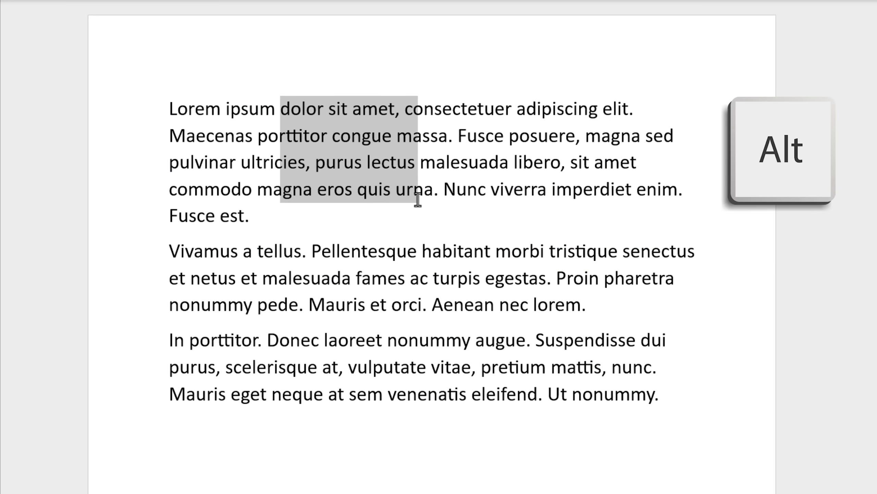
{"action": "left_click_drag", "start_coordinate": [284, 240], "coordinate": [489, 368], "text": "alt"}
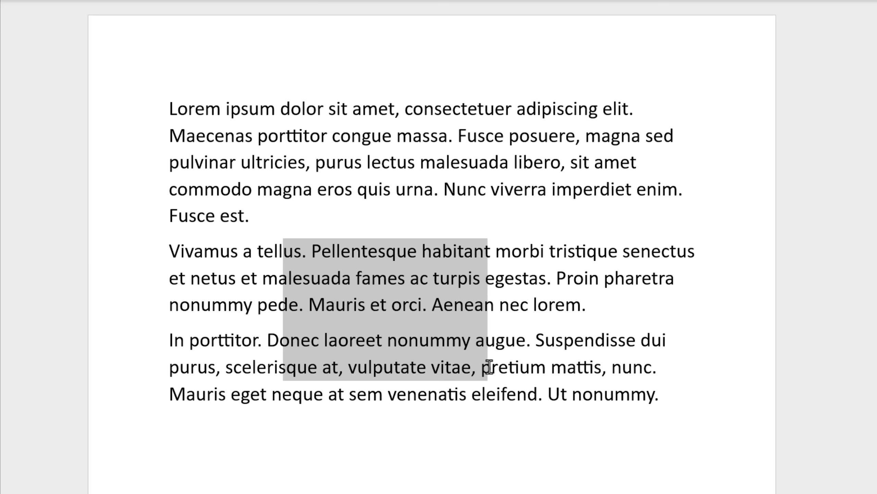
{"action": "left_click_drag", "start_coordinate": [496, 240], "coordinate": [525, 385], "text": "alt"}
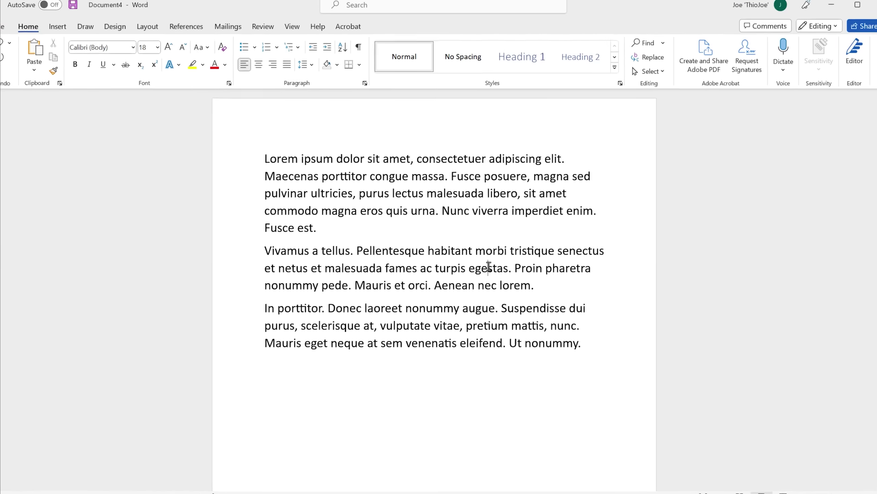
{"action": "left_click", "coordinate": [695, 255]}
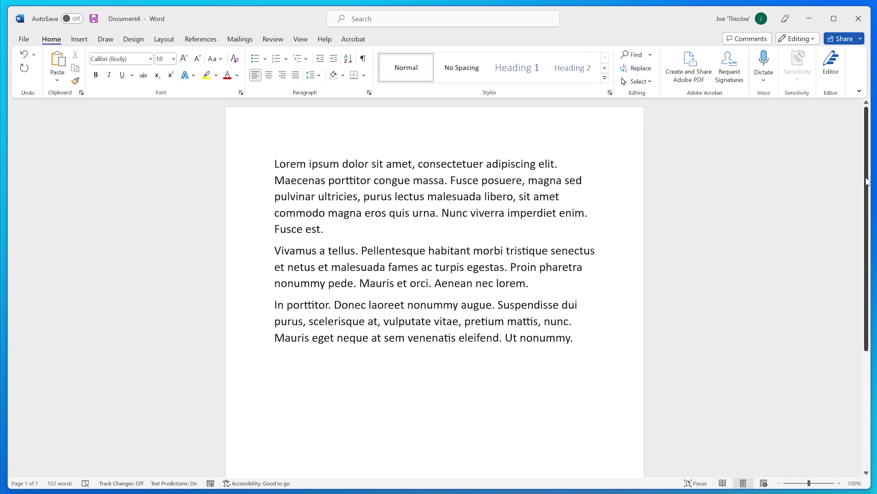
{"action": "left_click_drag", "start_coordinate": [868, 180], "coordinate": [868, 243]}
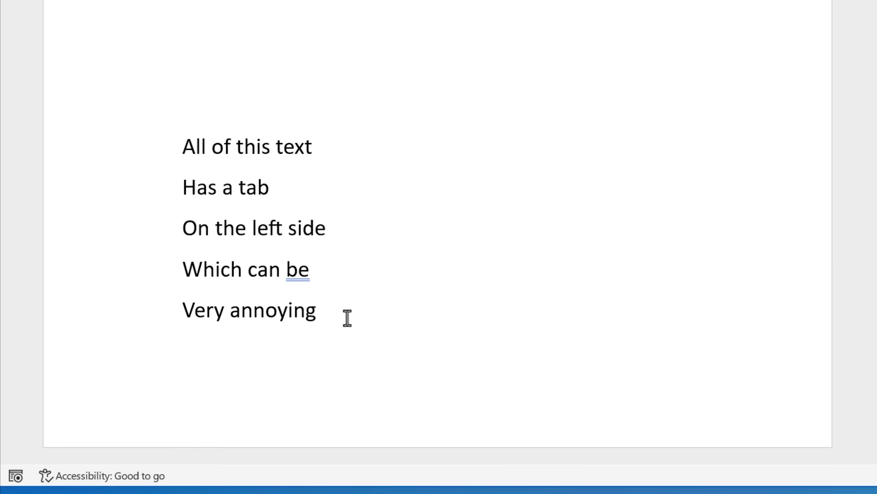
Block-select the leading tab on all five "All of this text" lines and delete it
{"action": "left_click_drag", "start_coordinate": [347, 316], "coordinate": [131, 158]}
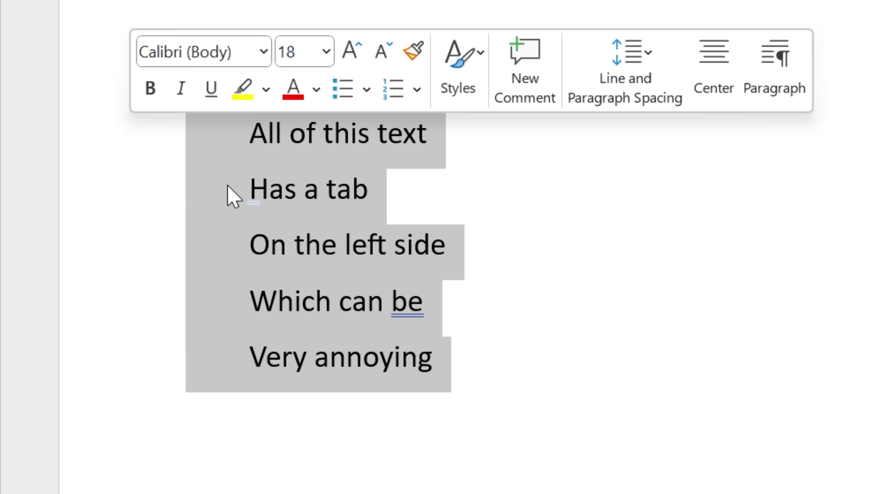
{"action": "left_click", "coordinate": [241, 153]}
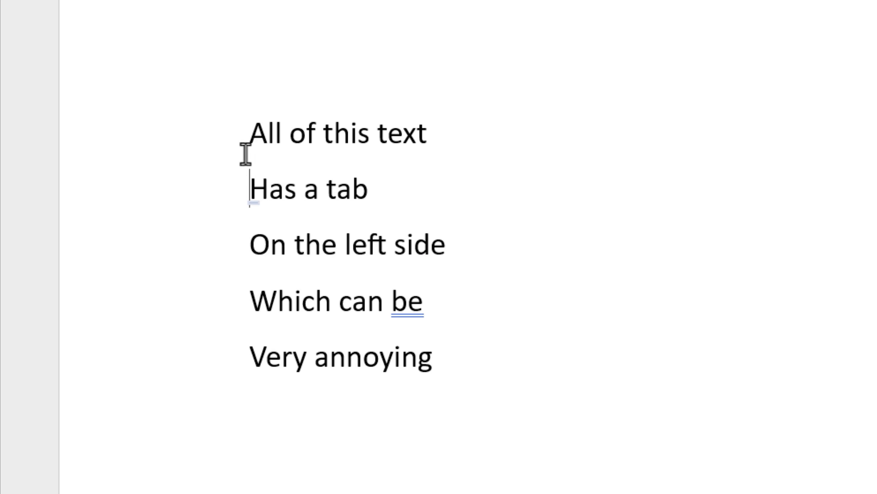
{"action": "left_click_drag", "start_coordinate": [248, 137], "coordinate": [202, 131]}
{"action": "left_click", "coordinate": [488, 289]}
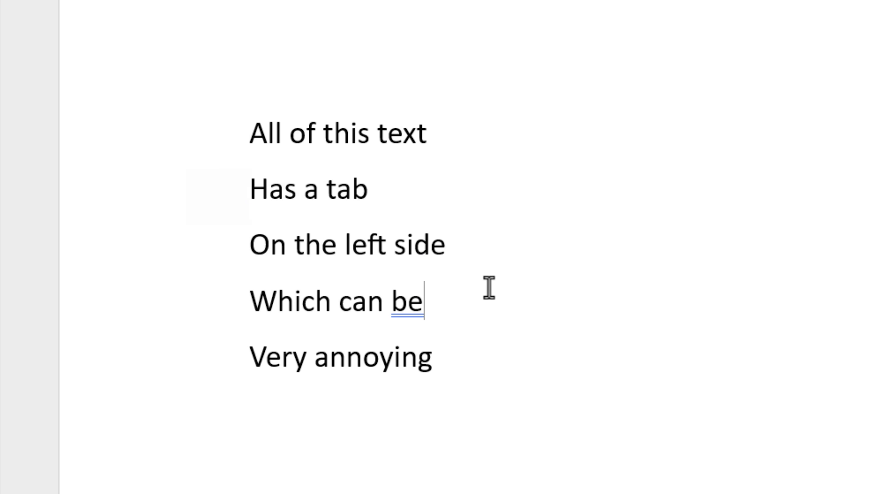
{"action": "left_click_drag", "start_coordinate": [229, 192], "coordinate": [93, 367]}
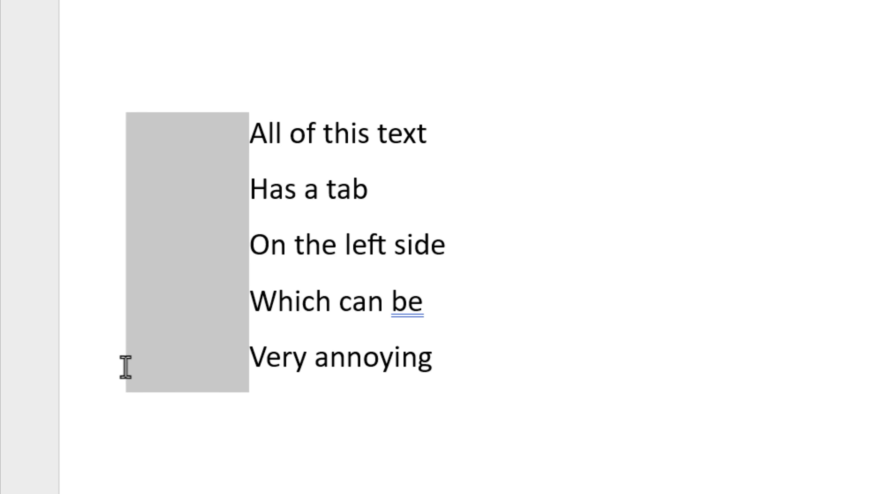
{"action": "key", "text": "Delete"}
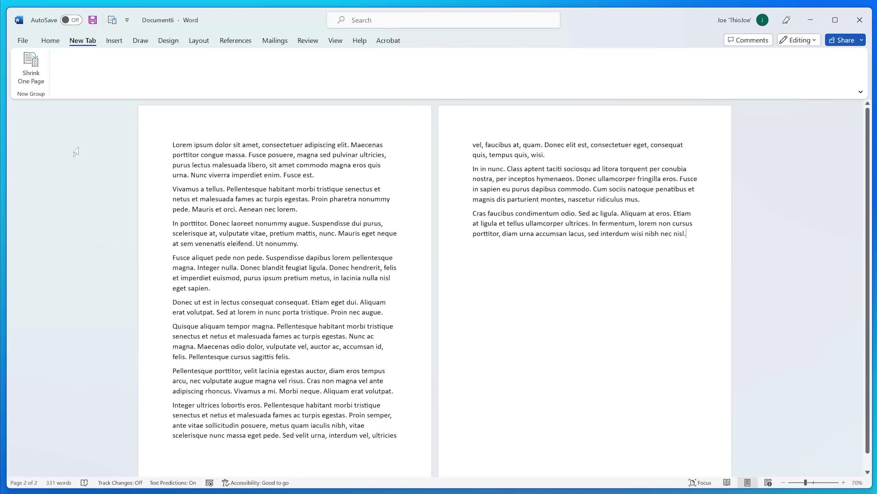
Shrink One Page to cut a page, then select all and reduce font size to fit one page
{"action": "left_click", "coordinate": [32, 72]}
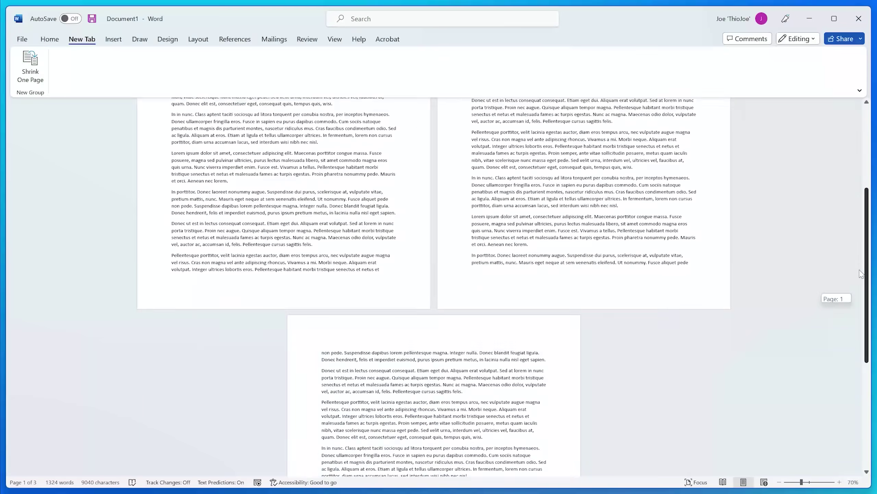
{"action": "left_click_drag", "start_coordinate": [861, 274], "coordinate": [861, 288]}
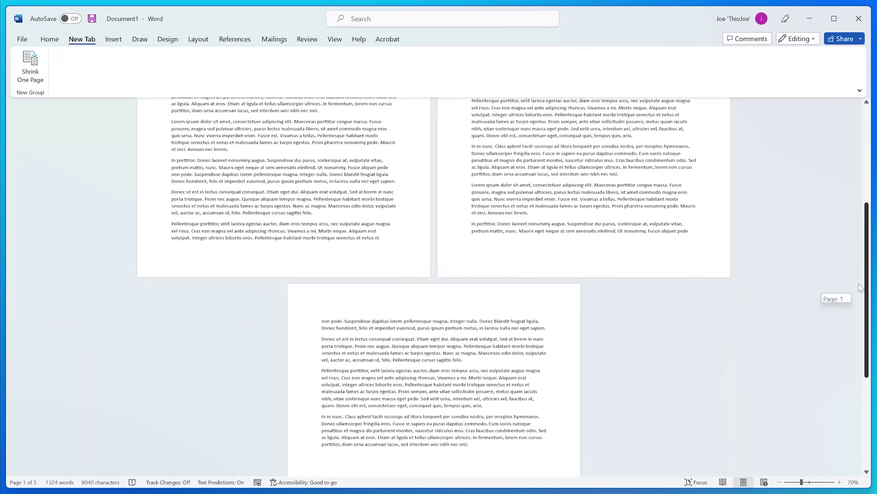
{"action": "left_click", "coordinate": [30, 66]}
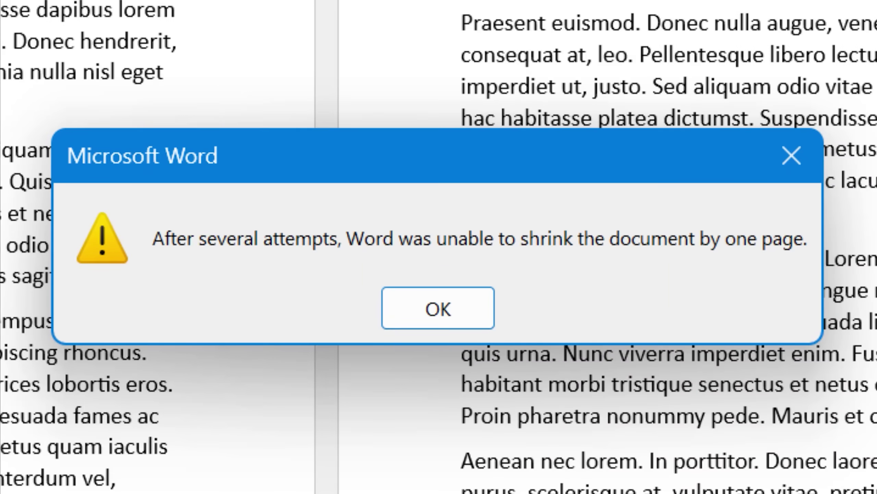
{"action": "left_click", "coordinate": [438, 309]}
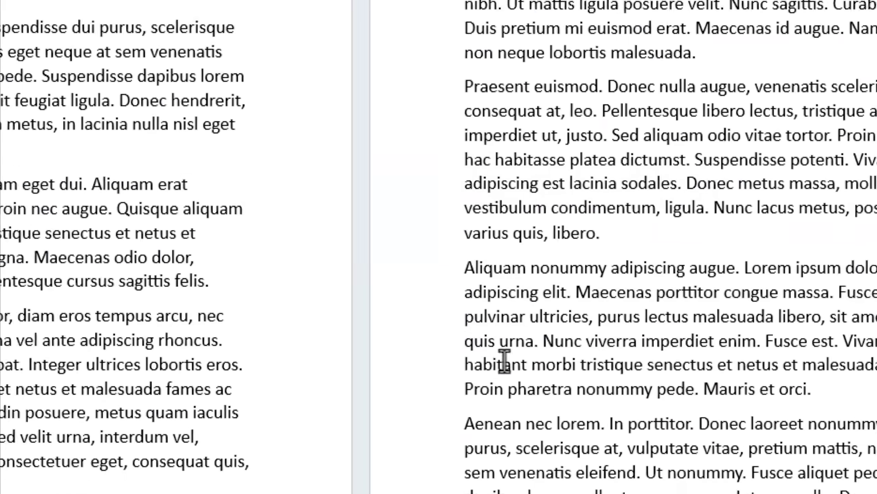
{"action": "key", "text": "ctrl+a"}
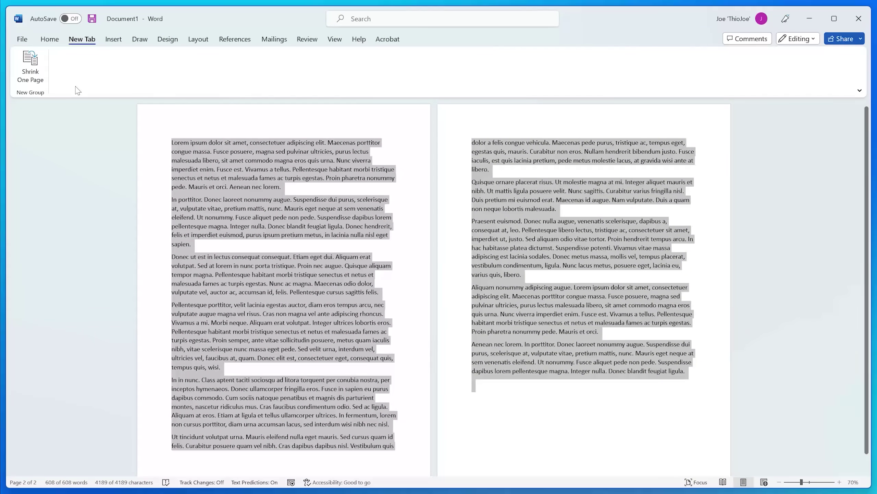
{"action": "key", "text": "ctrl+bracketleft"}
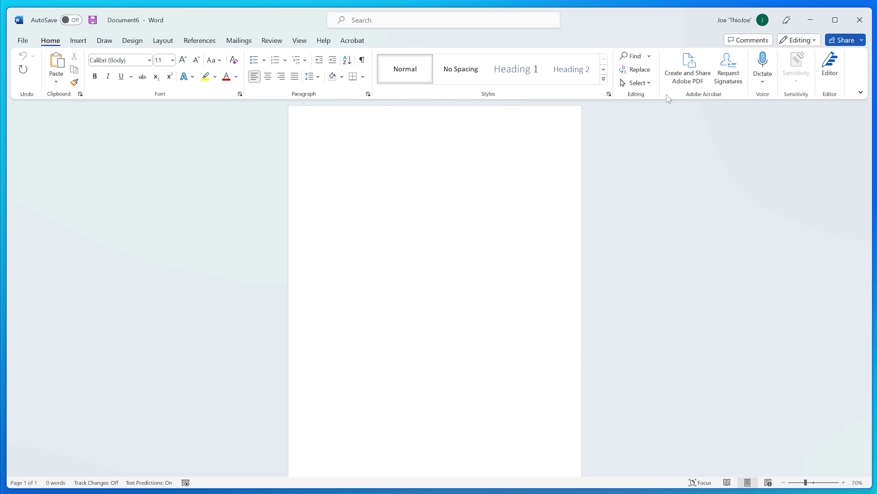
In Customize the Ribbon, create a new tab with group and switch to All Commands
{"action": "right_click", "coordinate": [581, 76]}
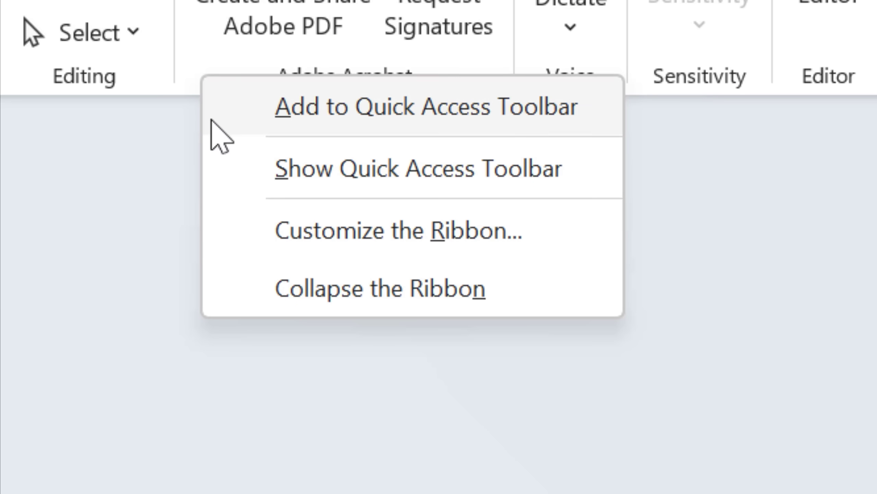
{"action": "left_click", "coordinate": [248, 223]}
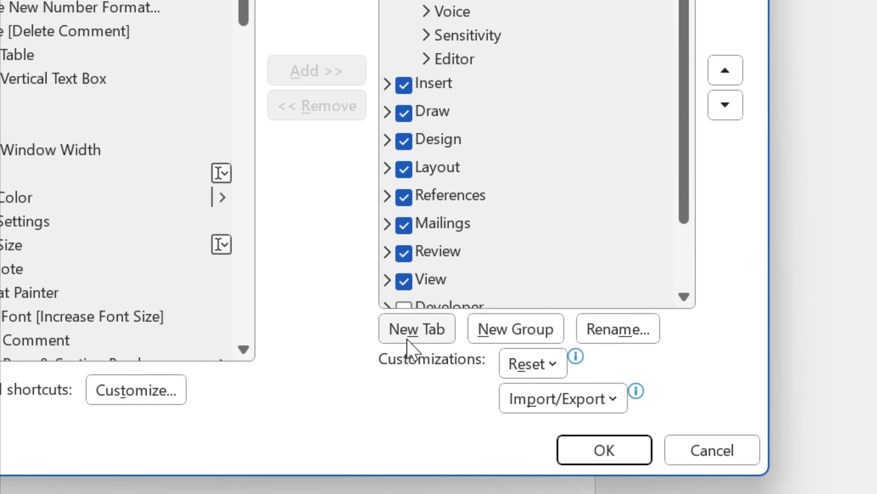
{"action": "left_click", "coordinate": [404, 336]}
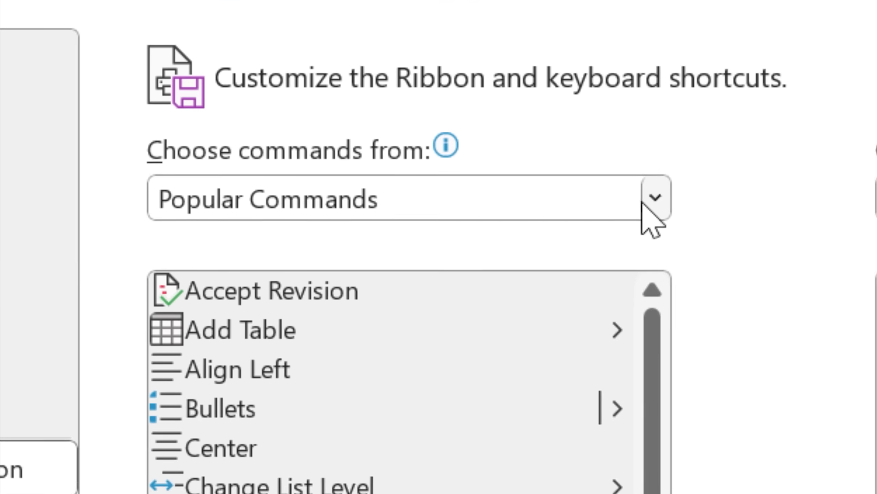
{"action": "left_click", "coordinate": [665, 205]}
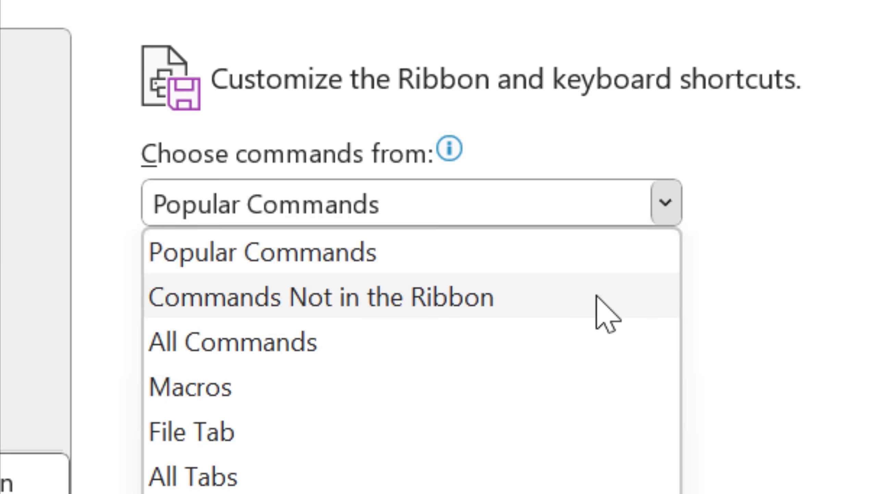
{"action": "left_click", "coordinate": [578, 346]}
{"action": "left_click_drag", "start_coordinate": [661, 374], "coordinate": [384, 343]}
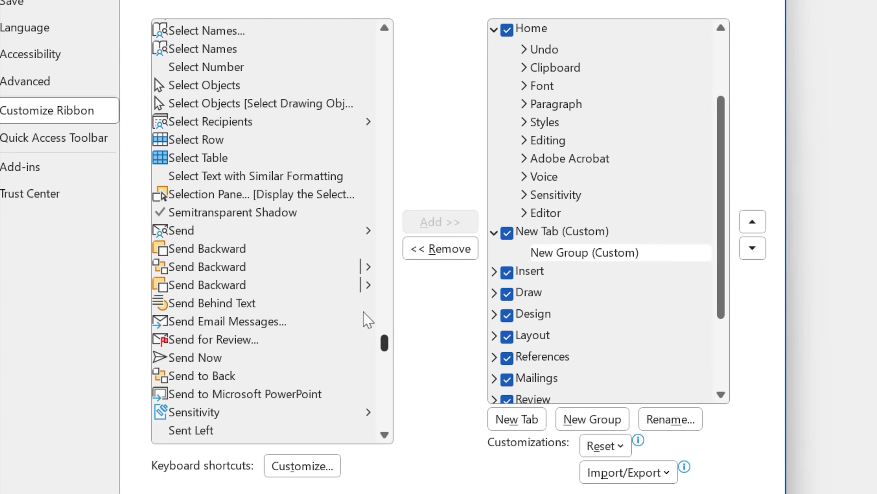
{"action": "scroll", "coordinate": [363, 311], "scroll_direction": "down", "scroll_amount": 3}
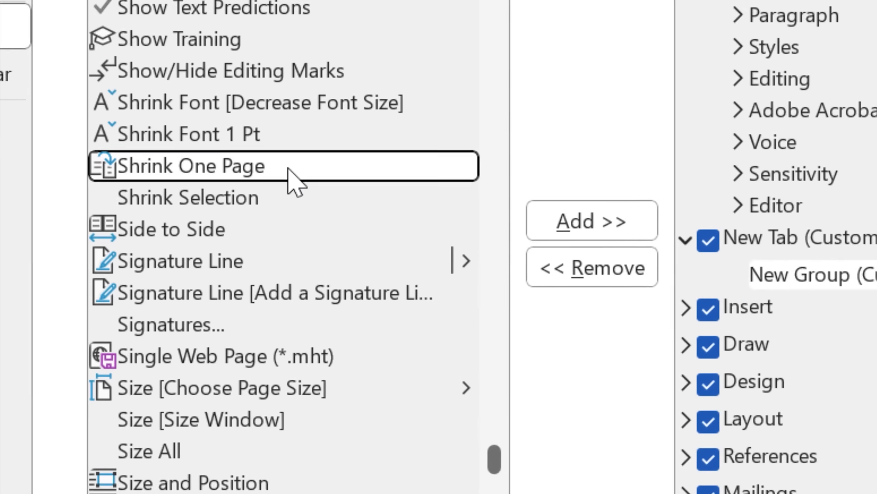
Add Shrink One Page to the new group, save the ribbon changes and view the custom tab
{"action": "left_click", "coordinate": [206, 175]}
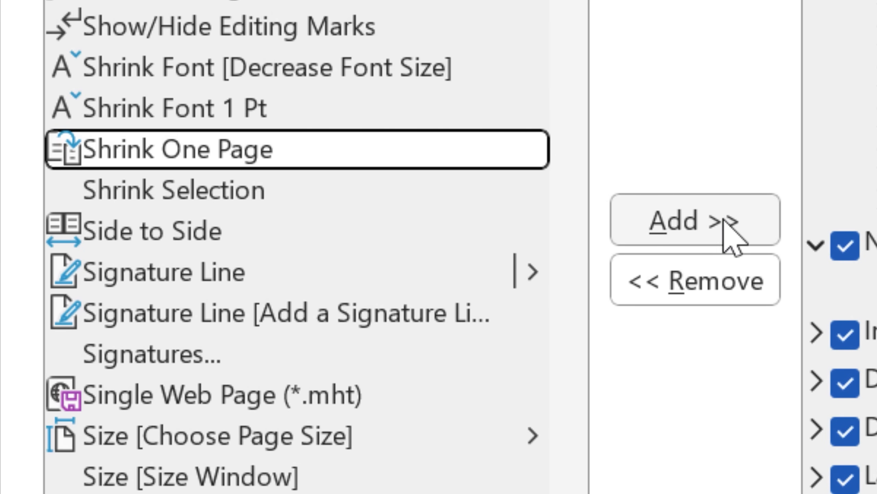
{"action": "left_click", "coordinate": [695, 221]}
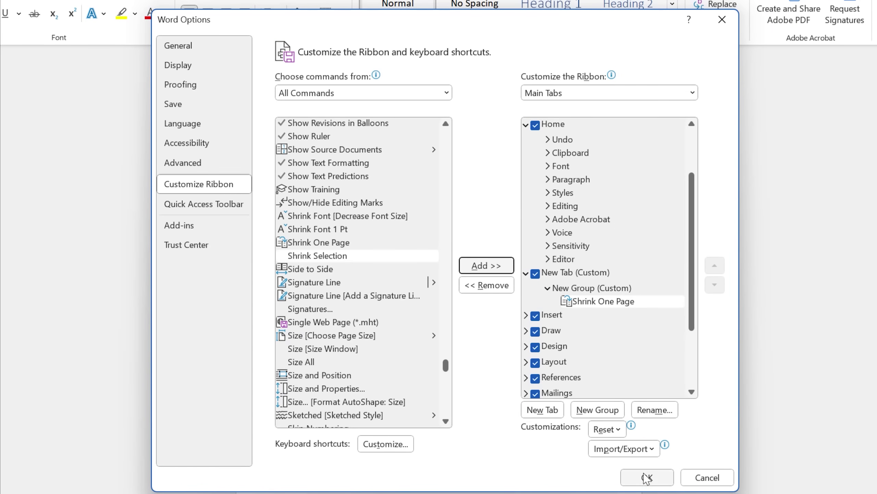
{"action": "left_click", "coordinate": [646, 477]}
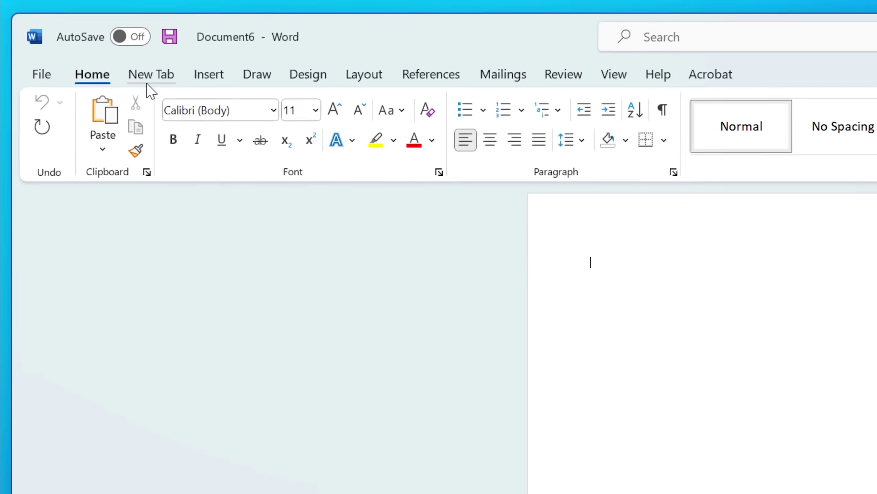
{"action": "left_click", "coordinate": [82, 40]}
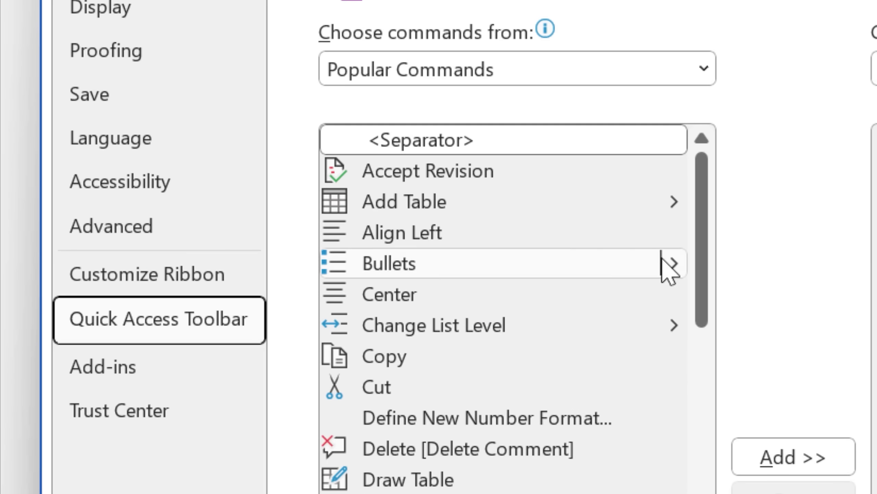
Add Shrink One Page from All Commands to the Quick Access Toolbar
{"action": "left_click", "coordinate": [676, 69]}
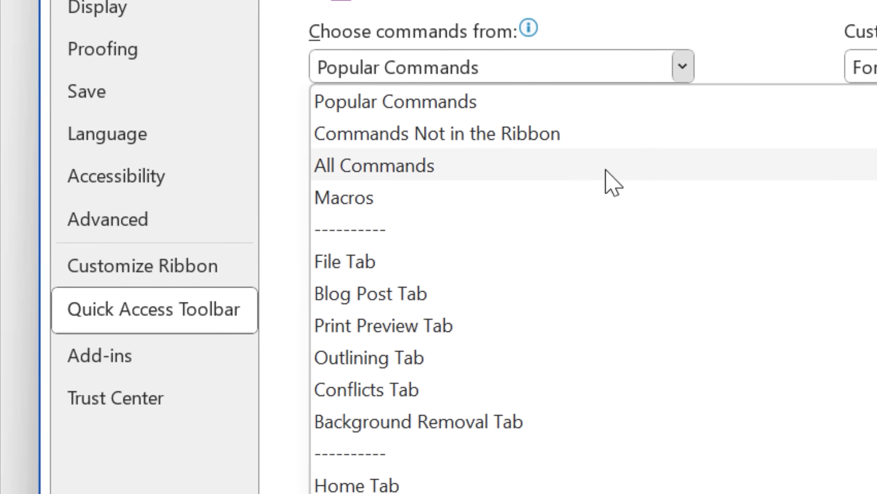
{"action": "left_click", "coordinate": [643, 175]}
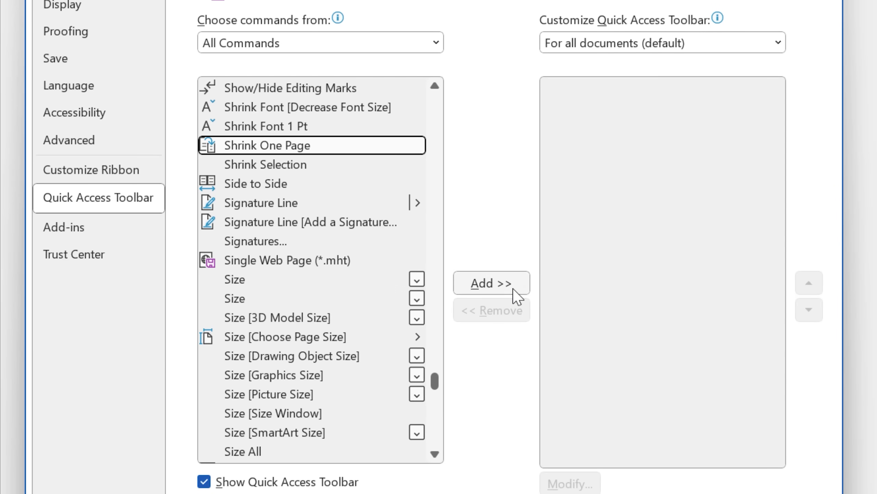
{"action": "left_click", "coordinate": [491, 283]}
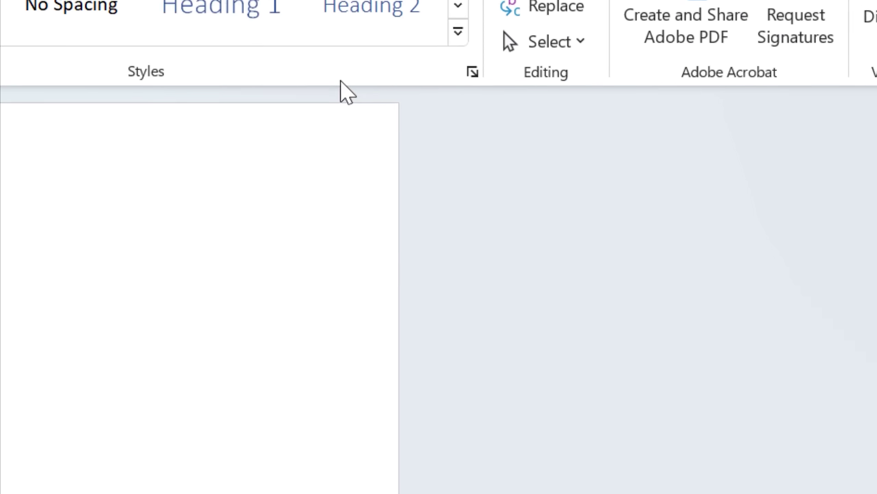
Make the Quick Access Toolbar visible and move it above the ribbon
{"action": "right_click", "coordinate": [560, 96]}
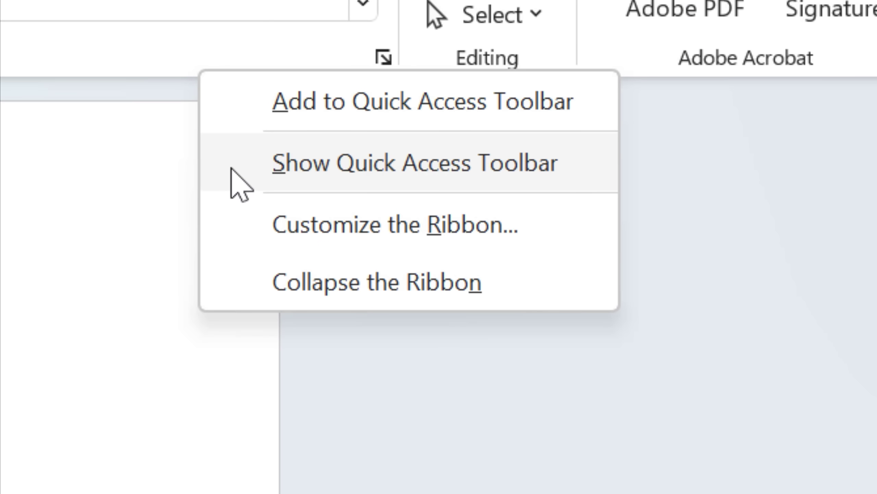
{"action": "left_click", "coordinate": [414, 163]}
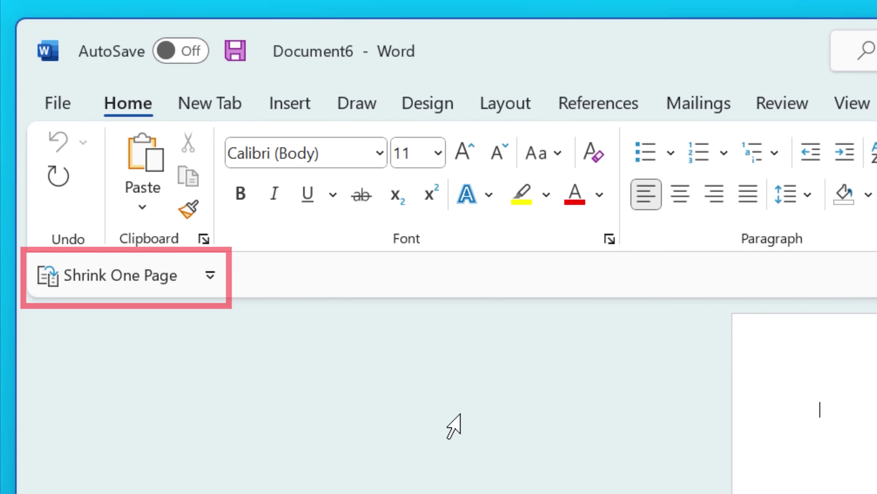
{"action": "left_click", "coordinate": [210, 275]}
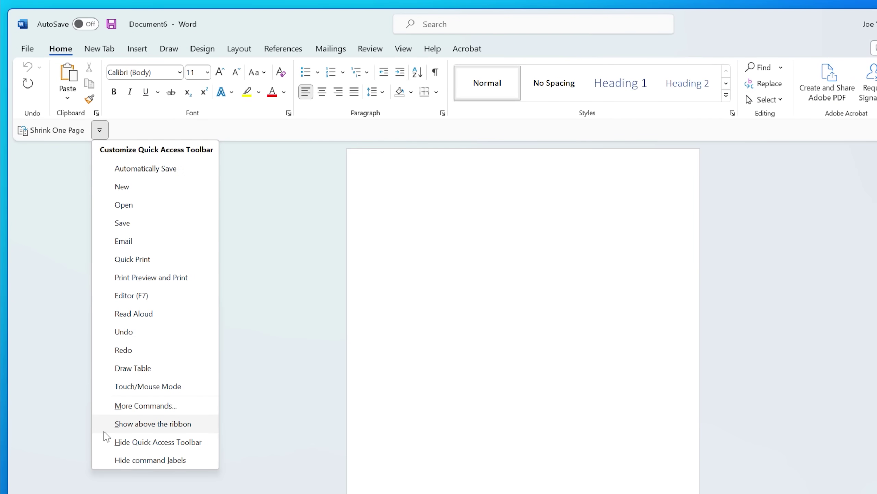
{"action": "left_click", "coordinate": [152, 423]}
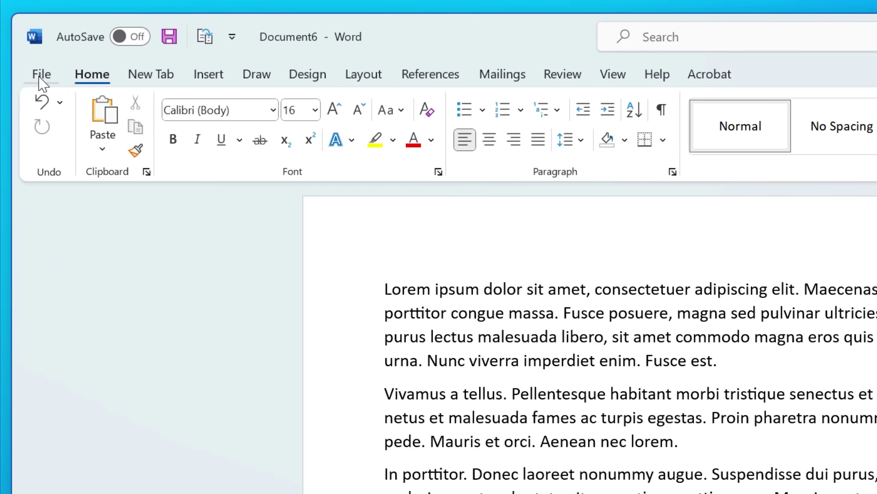
Run Document Inspector on the document from File > Info > Check for Issues
{"action": "left_click", "coordinate": [42, 74]}
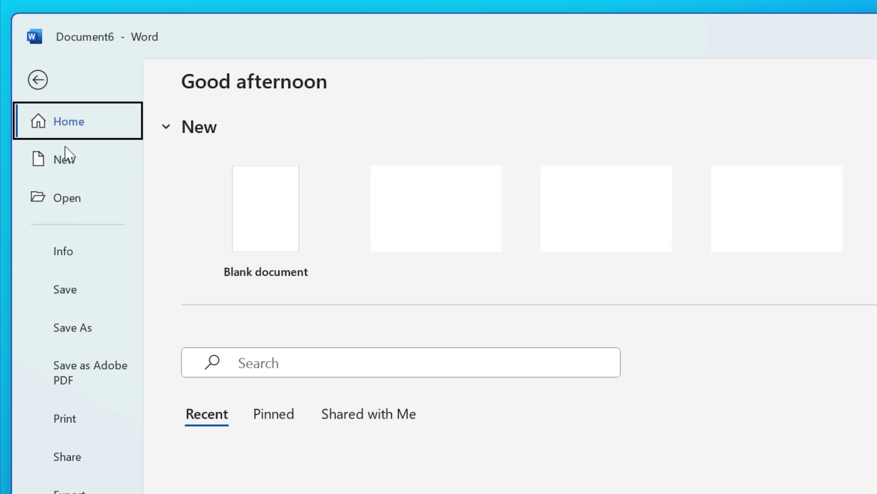
{"action": "left_click", "coordinate": [64, 251]}
{"action": "left_click", "coordinate": [250, 324]}
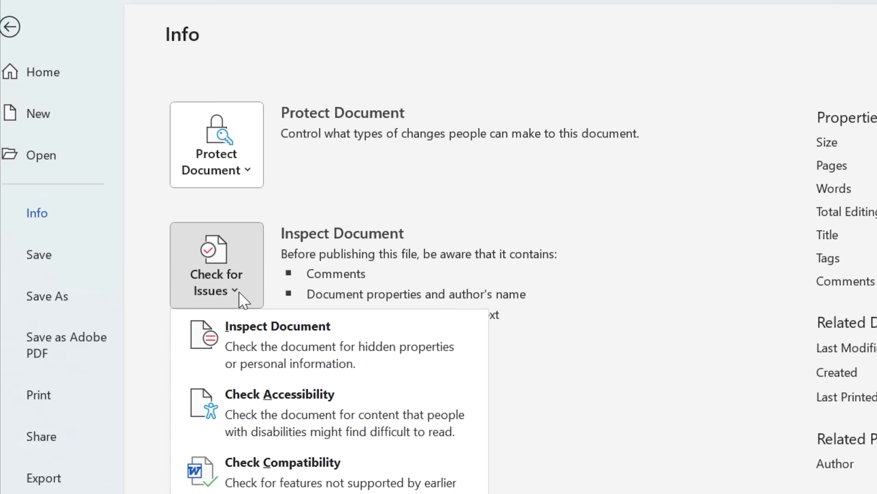
{"action": "left_click", "coordinate": [373, 189]}
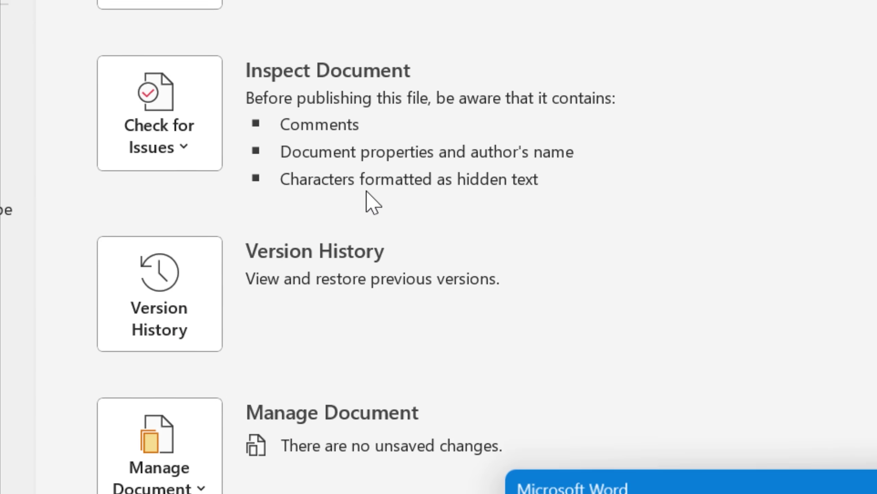
{"action": "left_click", "coordinate": [703, 316]}
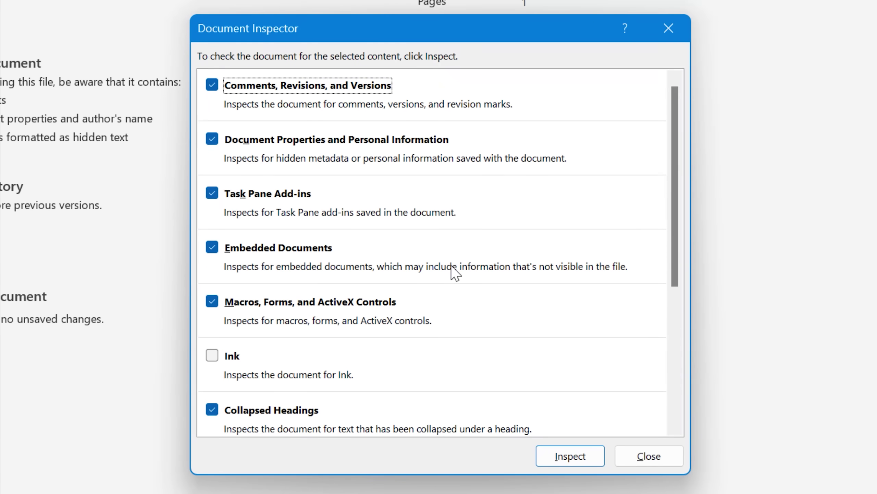
{"action": "left_click_drag", "start_coordinate": [676, 120], "coordinate": [678, 263]}
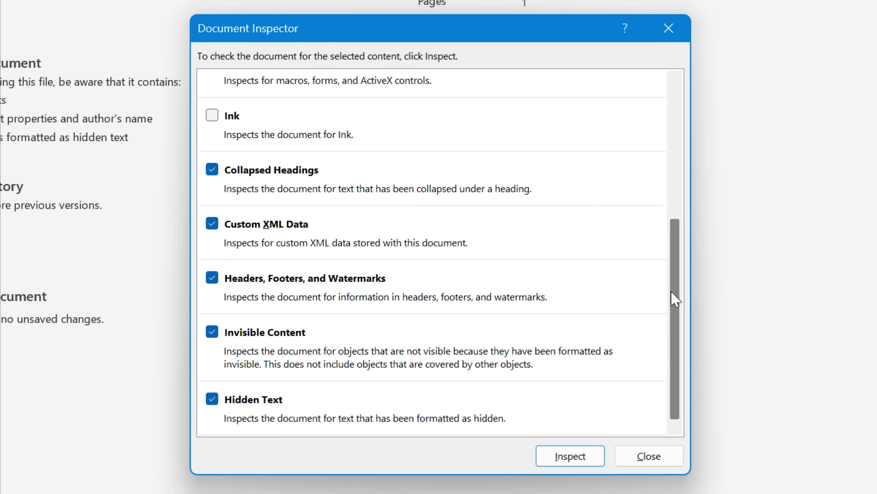
{"action": "left_click_drag", "start_coordinate": [671, 290], "coordinate": [669, 137]}
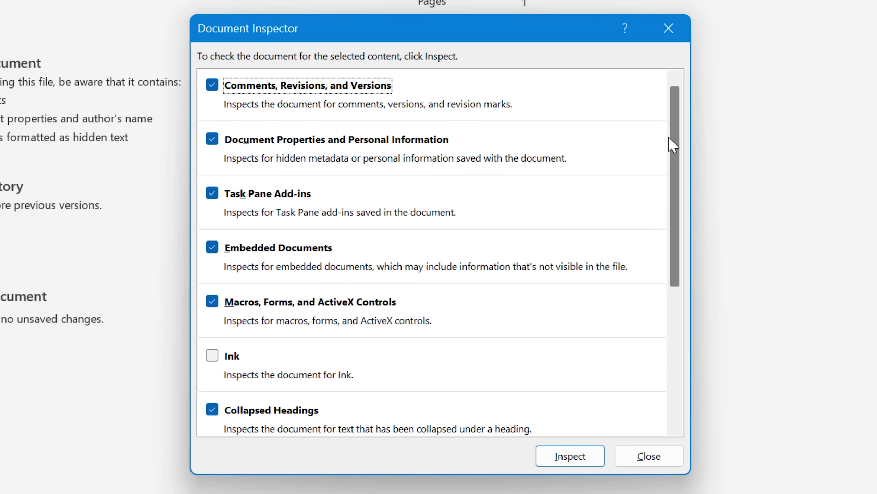
{"action": "left_click", "coordinate": [588, 463]}
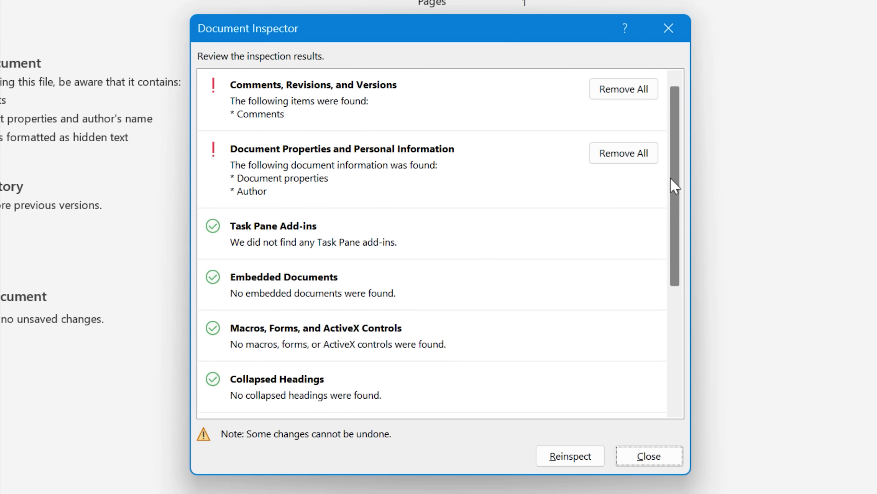
{"action": "left_click_drag", "start_coordinate": [674, 192], "coordinate": [674, 322]}
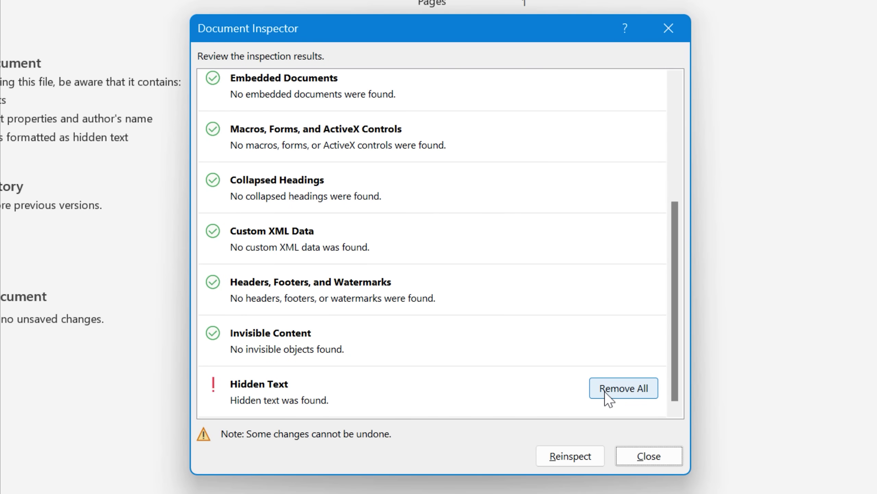
Remove hidden text, all comments, and document properties with author information, then close
{"action": "left_click", "coordinate": [624, 390]}
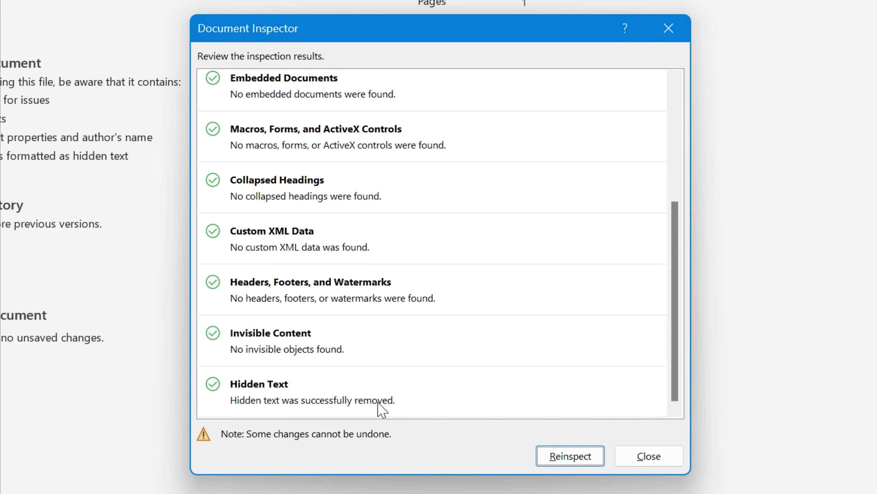
{"action": "left_click_drag", "start_coordinate": [676, 372], "coordinate": [697, 173]}
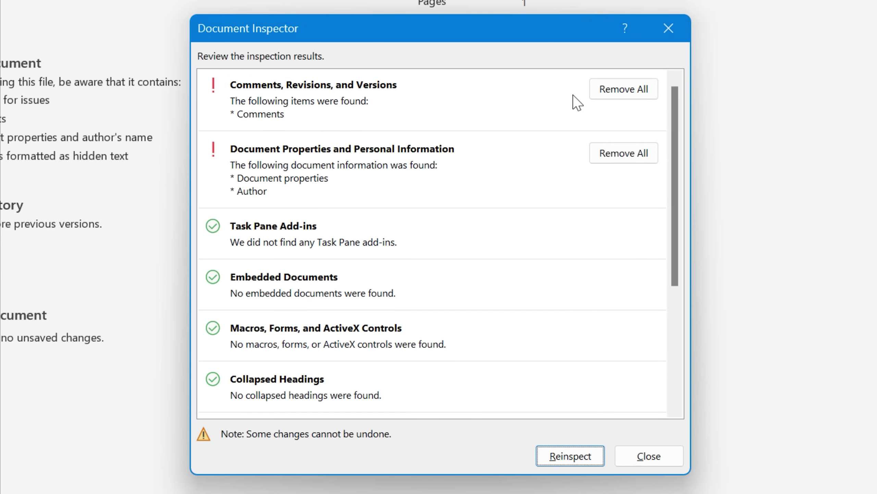
{"action": "left_click", "coordinate": [623, 90]}
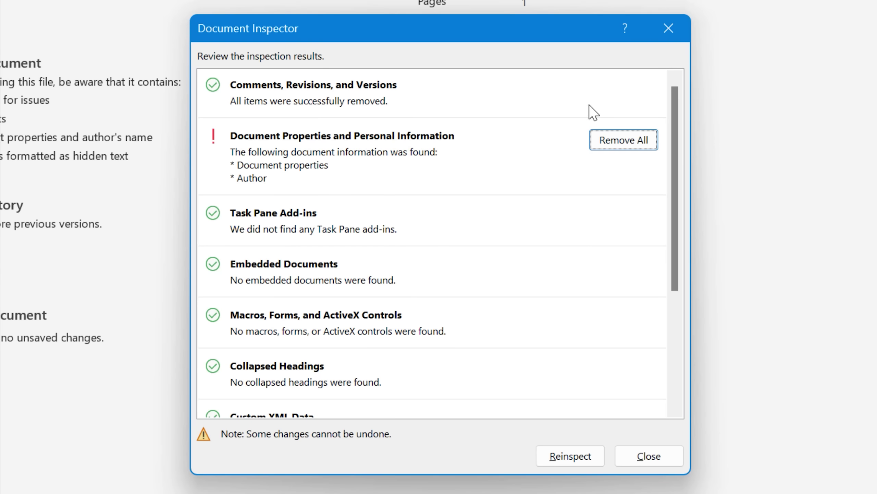
{"action": "left_click", "coordinate": [624, 140]}
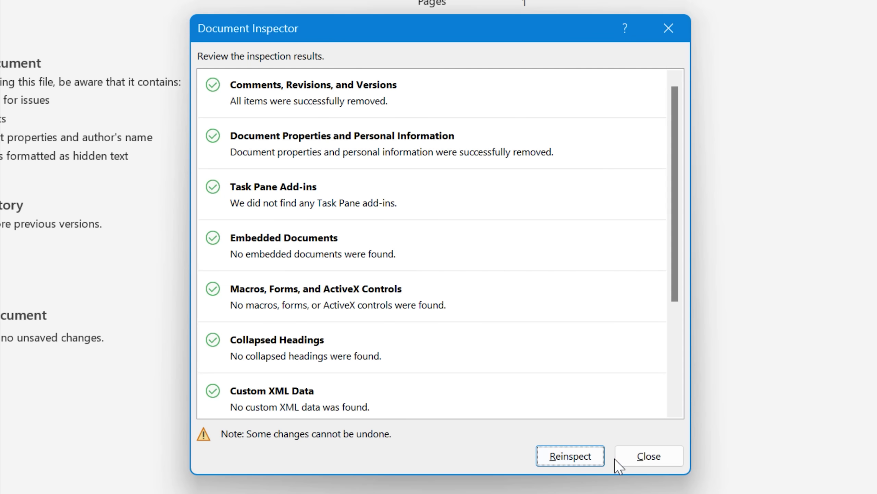
{"action": "left_click", "coordinate": [624, 458]}
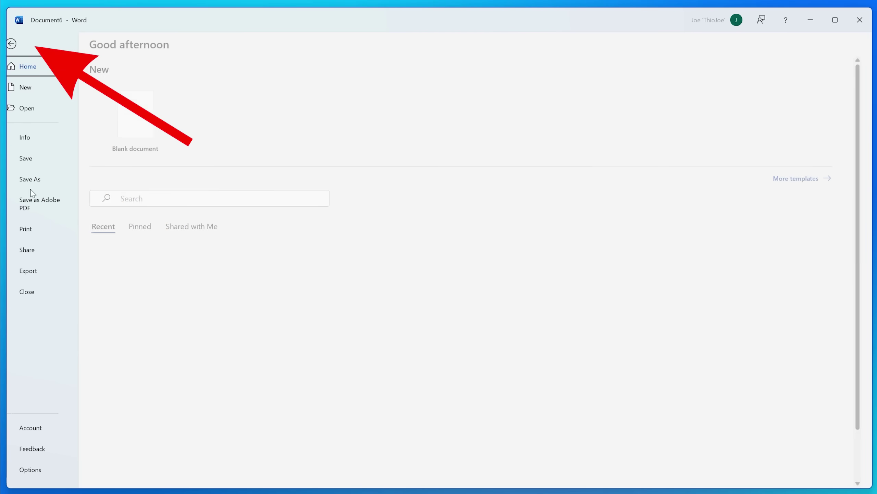
Browse the AutoCorrect Options tabs from Word Options > Proofing
{"action": "left_click", "coordinate": [40, 470]}
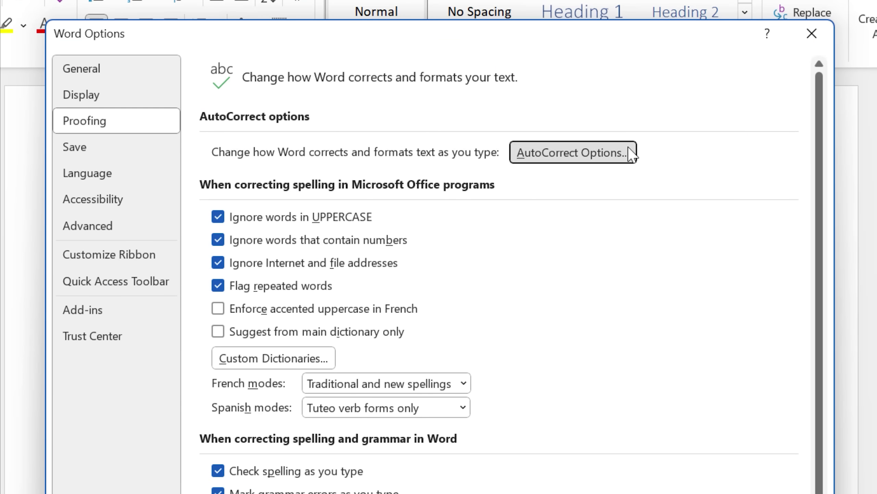
{"action": "left_click", "coordinate": [632, 155]}
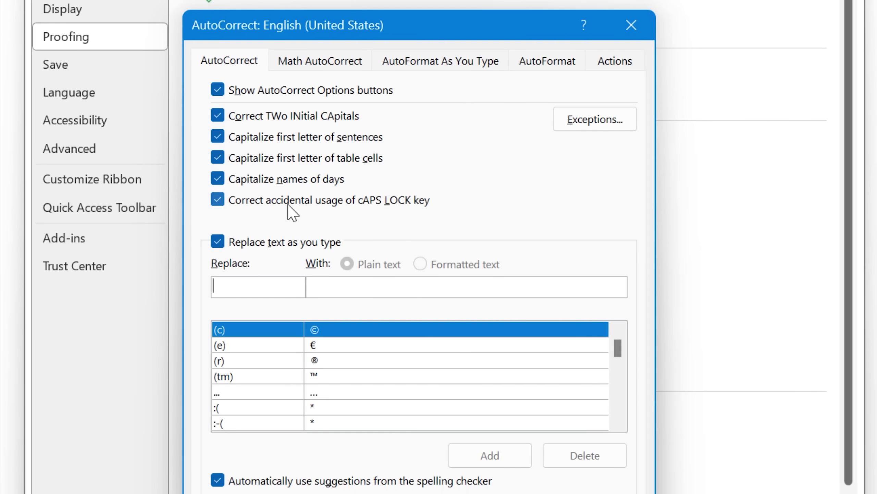
{"action": "left_click", "coordinate": [307, 65]}
{"action": "left_click", "coordinate": [412, 63]}
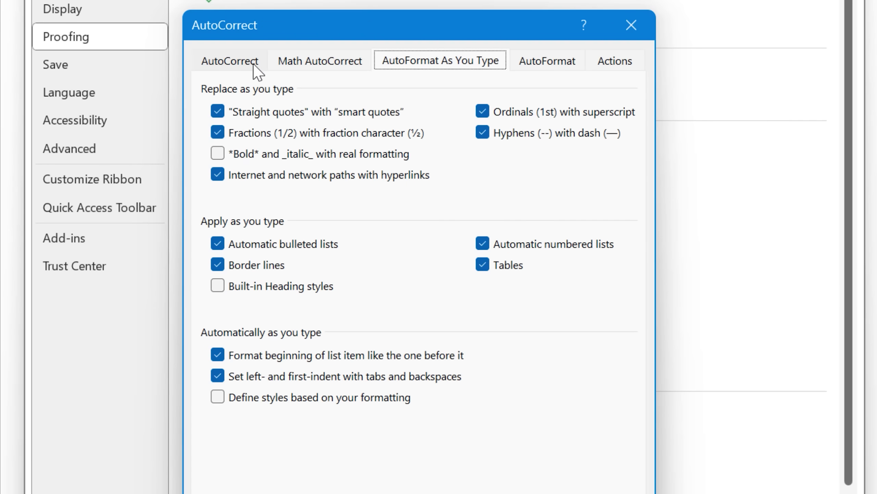
{"action": "left_click", "coordinate": [233, 61]}
{"action": "mouse_move", "coordinate": [617, 343]}
{"action": "left_mouse_down"}
{"action": "mouse_move", "coordinate": [617, 391]}
{"action": "mouse_move", "coordinate": [618, 342]}
{"action": "left_mouse_up"}
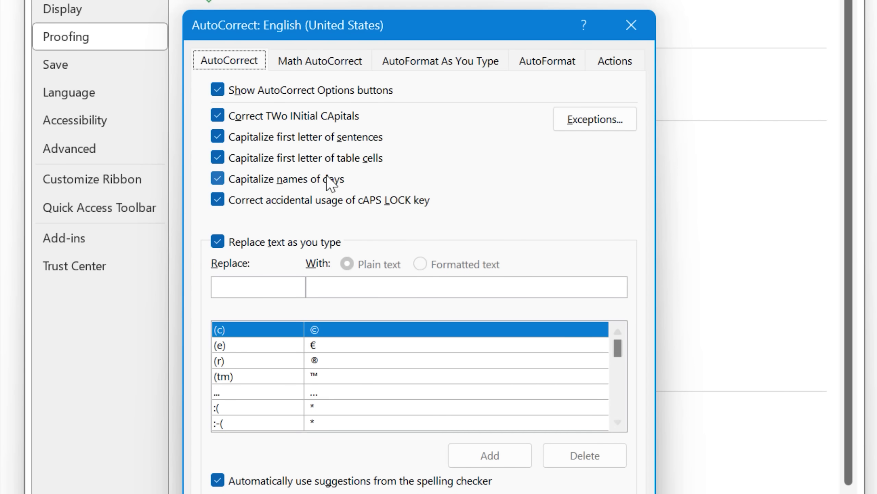
On the Actions tab, enable additional right-click actions with the Measurement Converter
{"action": "left_click", "coordinate": [614, 61]}
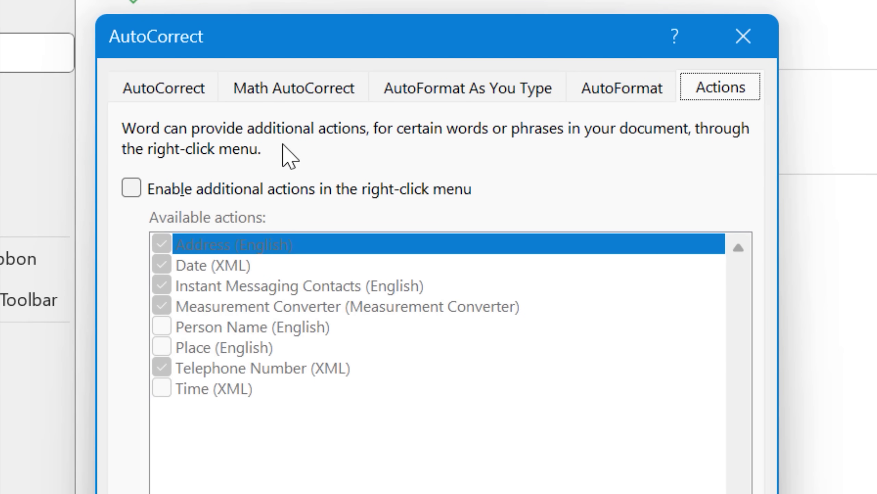
{"action": "left_click", "coordinate": [132, 190]}
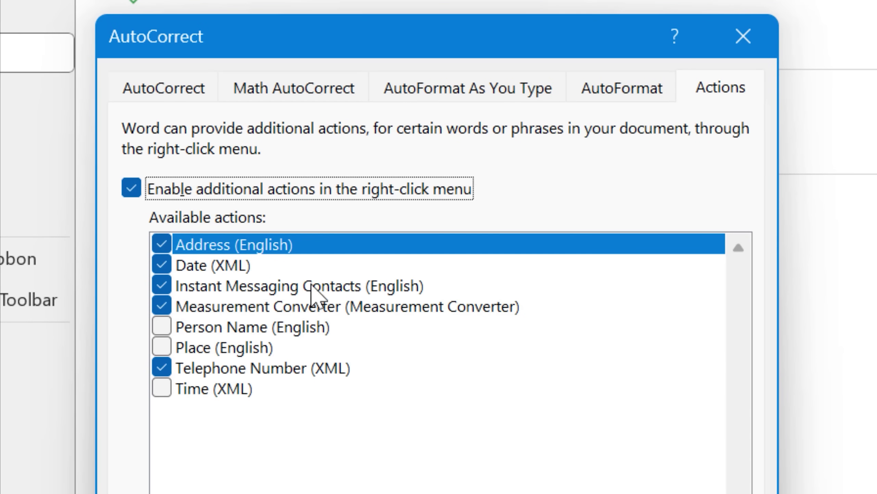
{"action": "left_click", "coordinate": [319, 328]}
{"action": "left_click", "coordinate": [318, 306]}
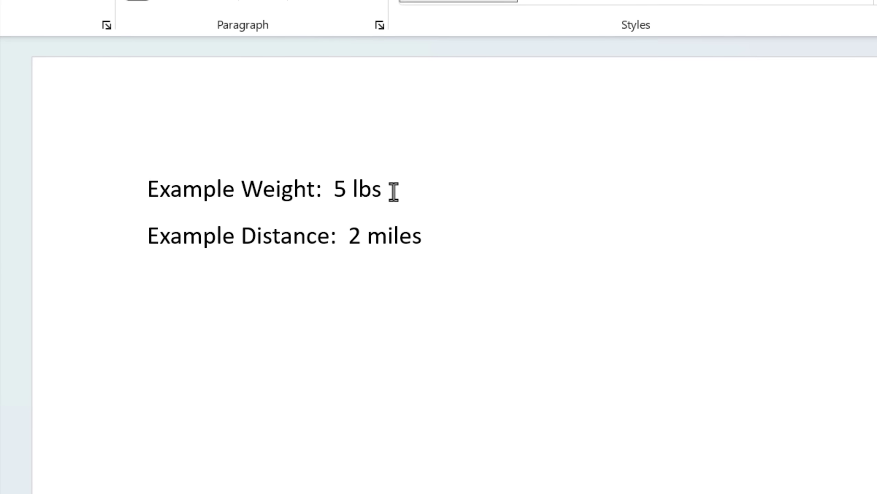
Convert 5 lbs to 2.27 kilograms via Additional Actions, then bring up actions for 2 miles
{"action": "left_click_drag", "start_coordinate": [388, 190], "coordinate": [332, 191]}
{"action": "right_click", "coordinate": [374, 194]}
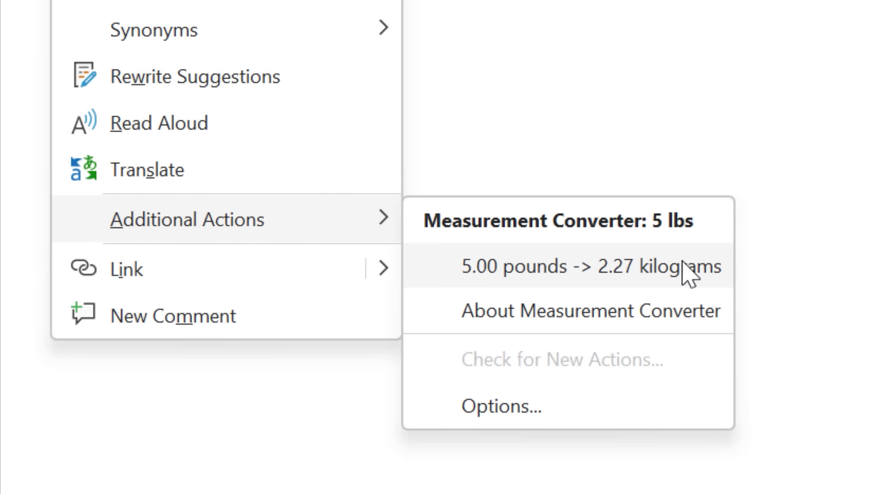
{"action": "left_click", "coordinate": [591, 271]}
{"action": "double_click", "coordinate": [358, 167]}
{"action": "right_click", "coordinate": [358, 167]}
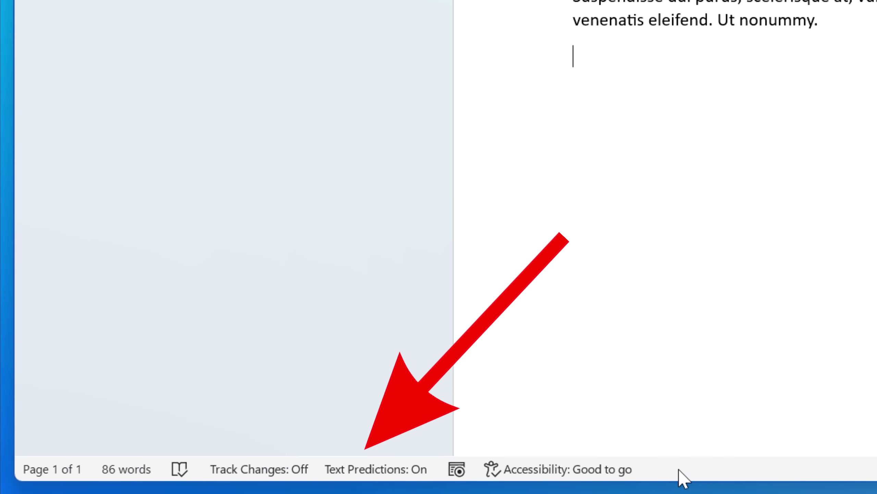
Bring up the Customize Status Bar choices from the status bar
{"action": "right_click", "coordinate": [661, 469]}
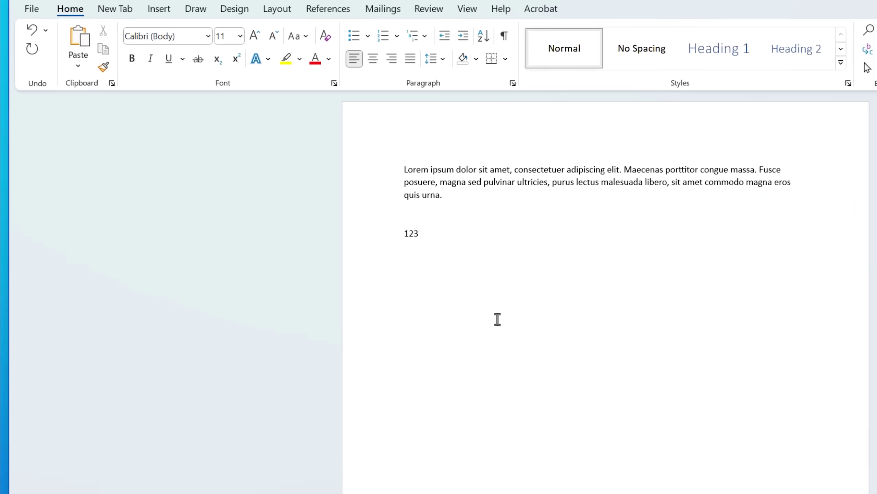
Bring up the advanced Find dialog with Match case, Whole words and Wildcards options shown
{"action": "key", "text": "ctrl+f"}
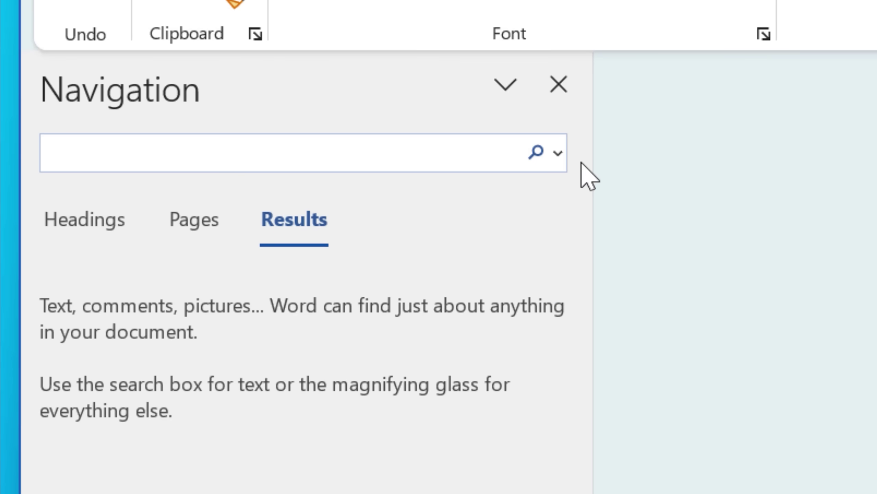
{"action": "left_click", "coordinate": [558, 154]}
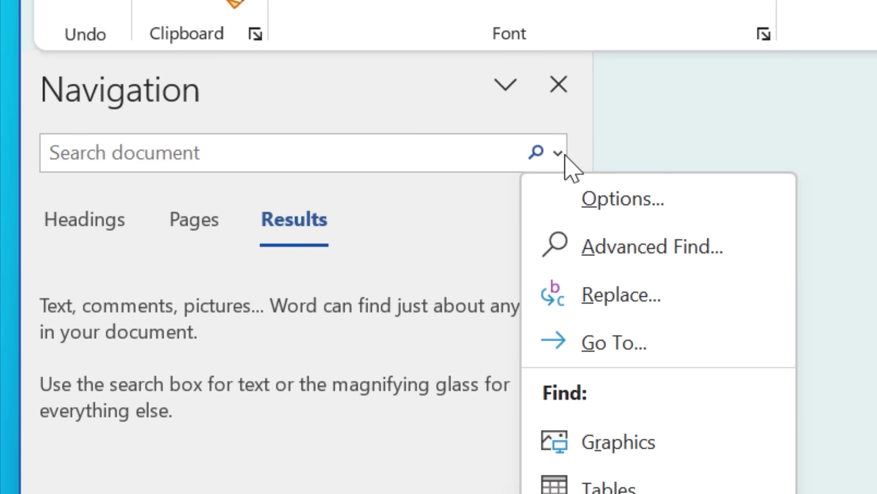
{"action": "left_click", "coordinate": [748, 262]}
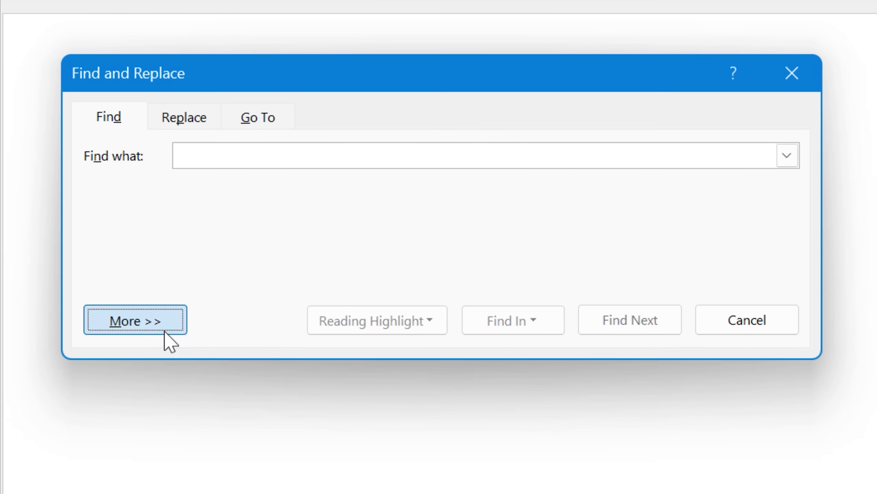
{"action": "left_click", "coordinate": [167, 329]}
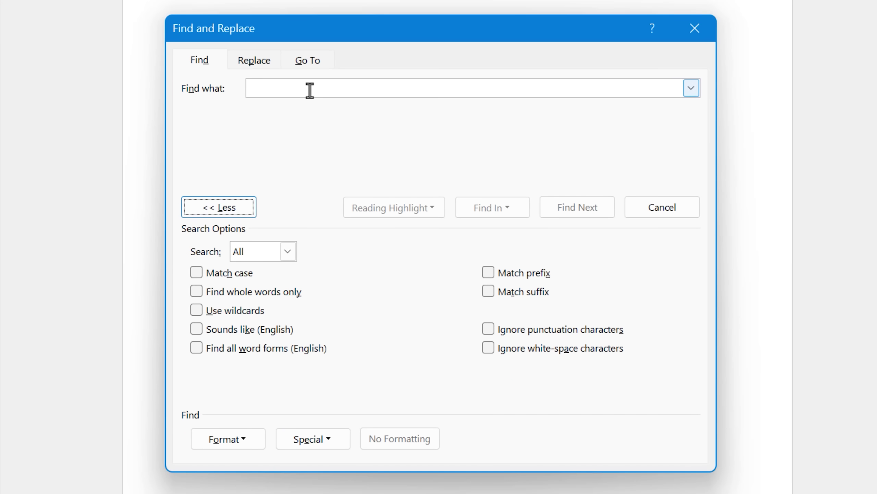
{"action": "left_click", "coordinate": [310, 90]}
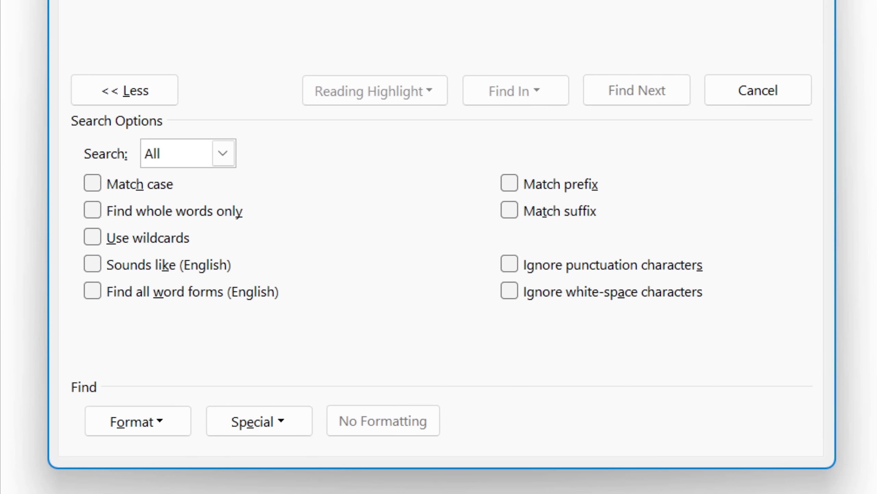
{"action": "left_click", "coordinate": [140, 184]}
{"action": "left_click", "coordinate": [164, 211]}
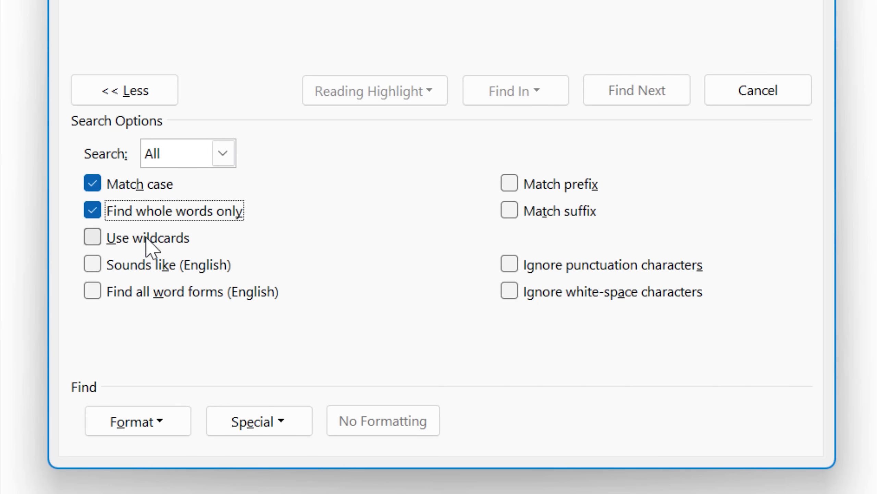
{"action": "left_click", "coordinate": [148, 242]}
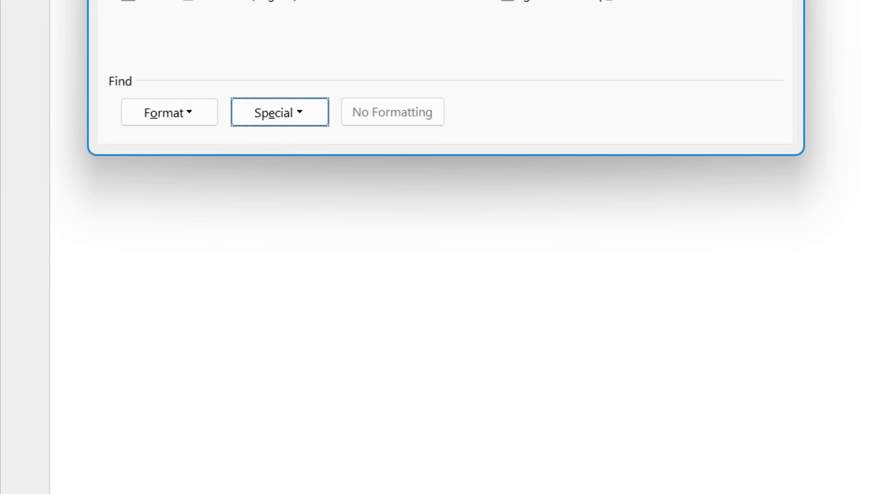
Explore the Special list (tab character, any digit) and the Format list (Font, Language)
{"action": "left_click", "coordinate": [280, 111]}
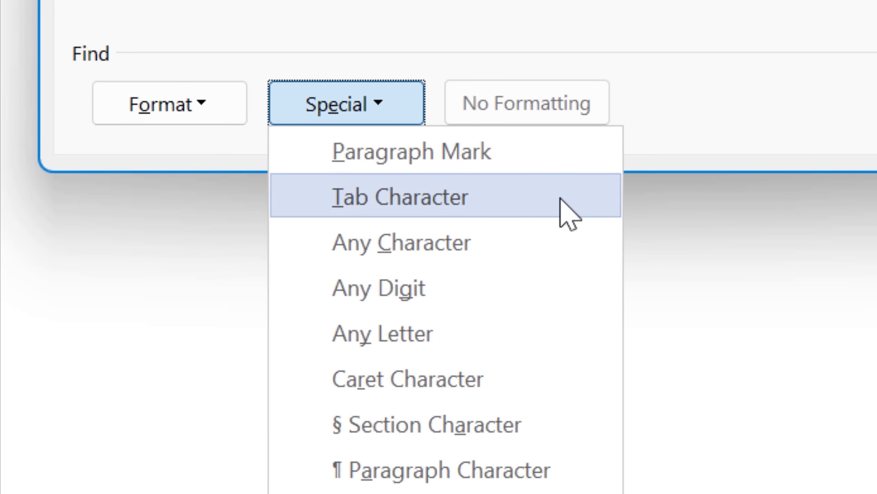
{"action": "left_click", "coordinate": [569, 205]}
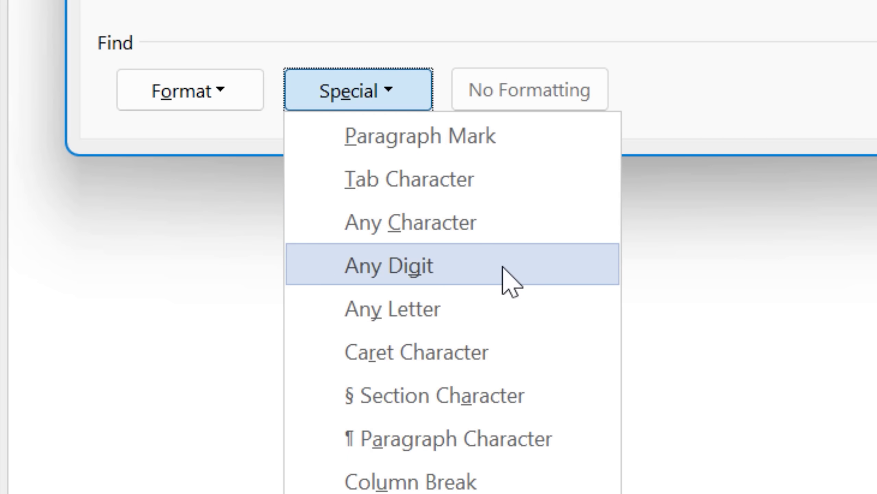
{"action": "left_click", "coordinate": [557, 269]}
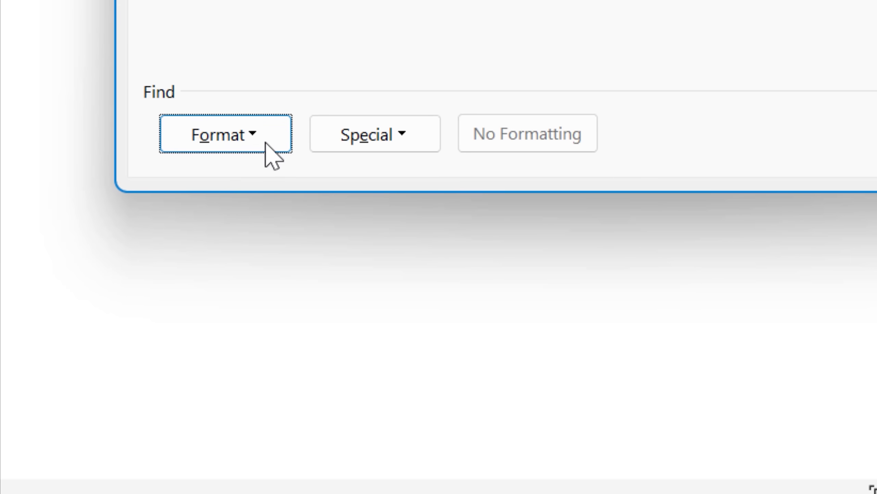
{"action": "left_click", "coordinate": [267, 134]}
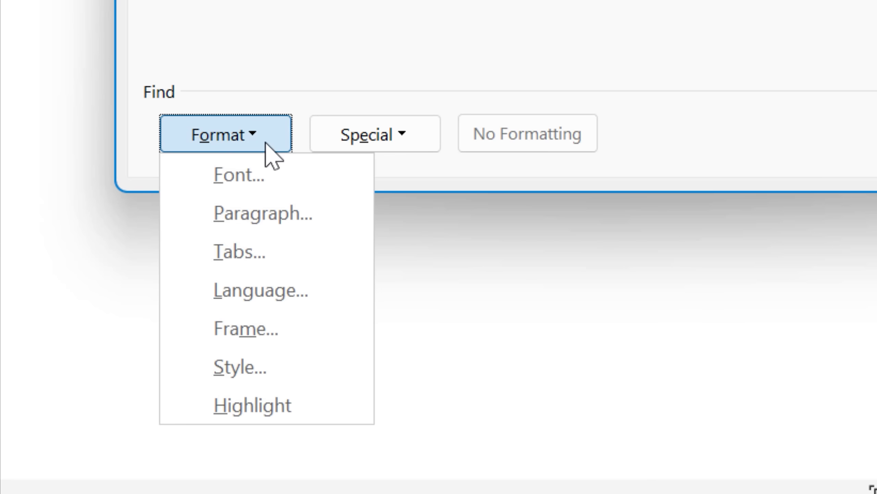
{"action": "left_click", "coordinate": [275, 174]}
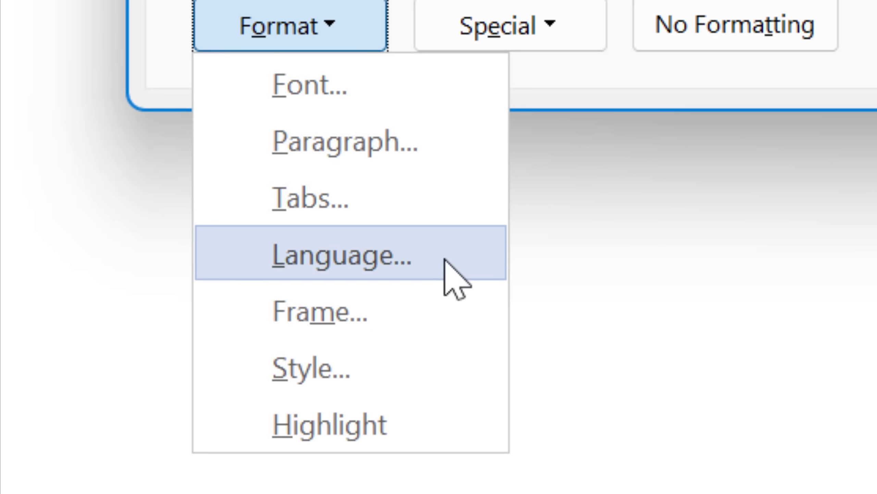
{"action": "left_click", "coordinate": [444, 271]}
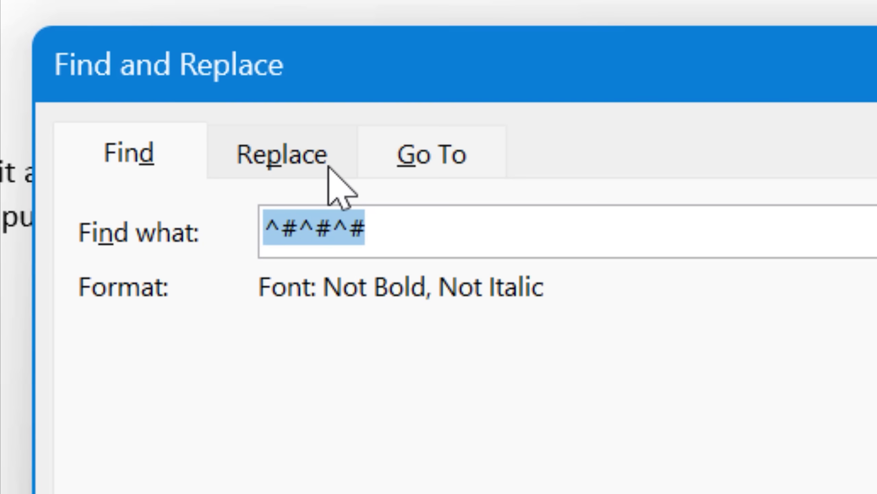
Switch to Replace and clear the old ^#^#^# pattern from Find what
{"action": "left_click", "coordinate": [283, 154]}
{"action": "left_click_drag", "start_coordinate": [394, 230], "coordinate": [260, 229]}
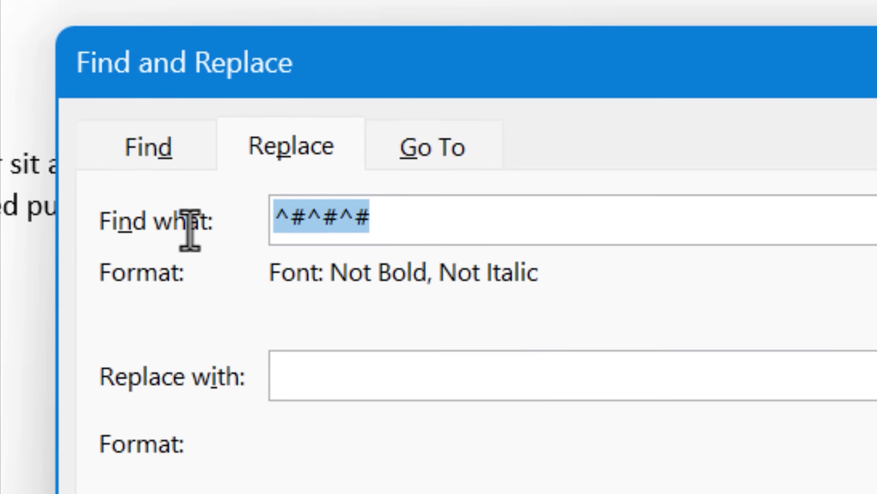
{"action": "key", "text": "Delete"}
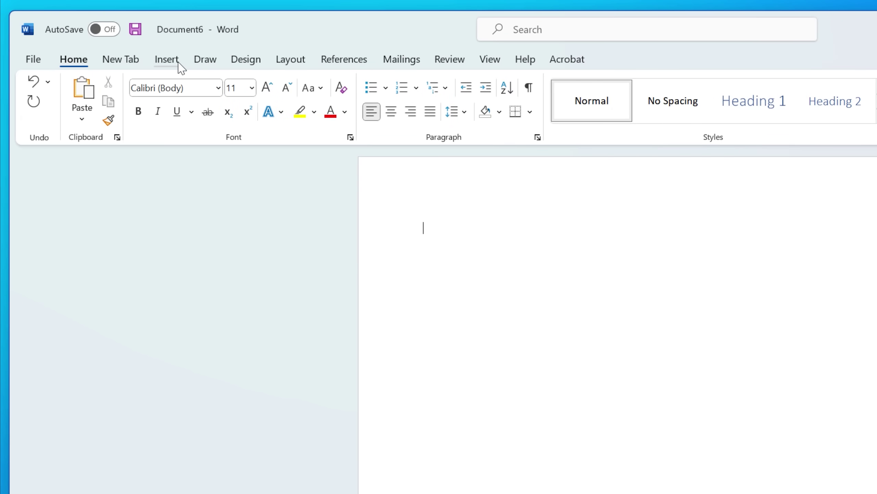
Insert the Notepad window as a screenshot, then start a Screen Clipping capture
{"action": "left_click", "coordinate": [167, 59]}
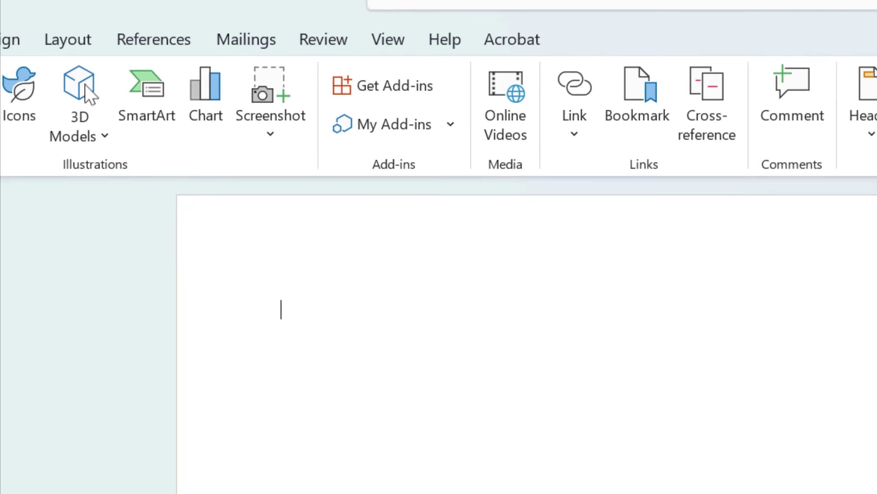
{"action": "left_click", "coordinate": [194, 141]}
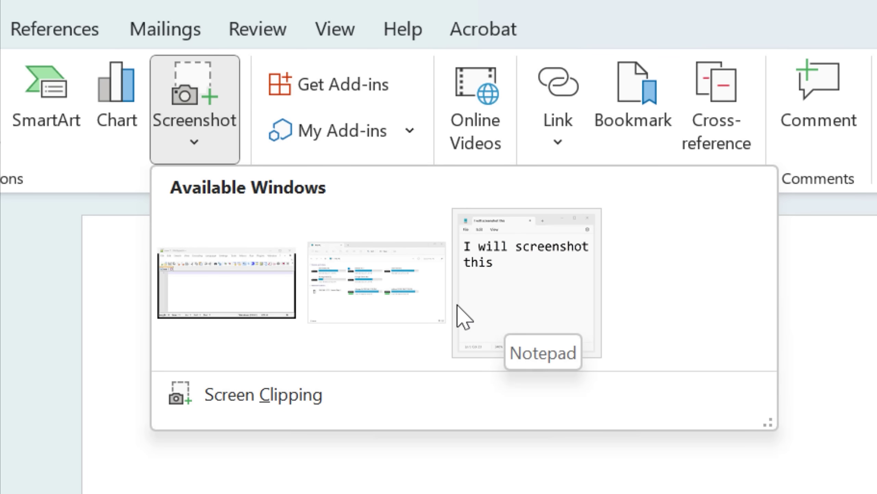
{"action": "left_click", "coordinate": [511, 312]}
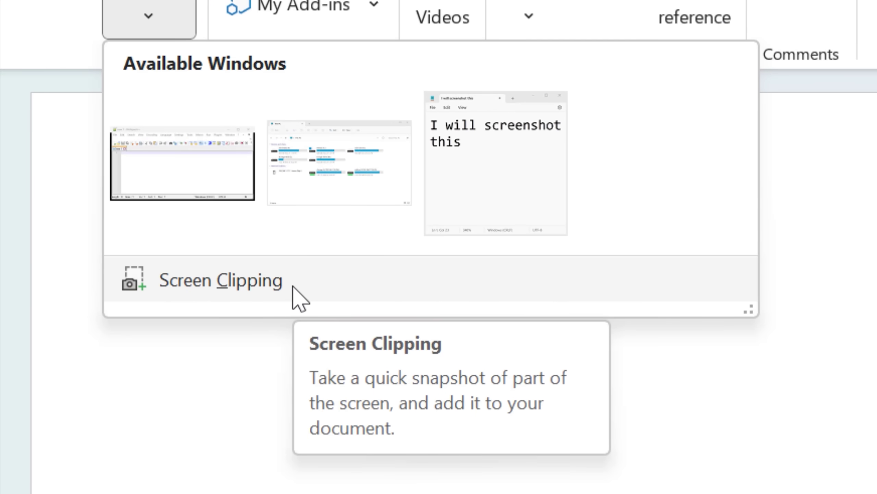
{"action": "left_click", "coordinate": [292, 285]}
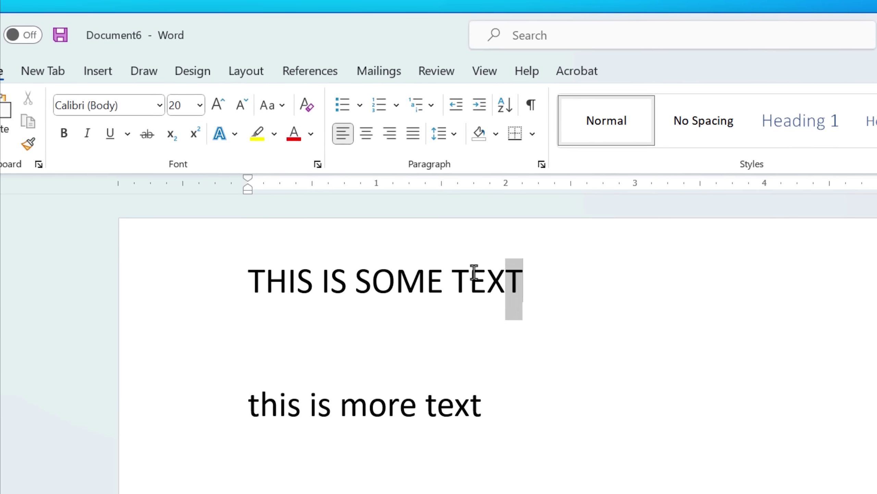
Change the line THIS IS SOME TEXT to all lowercase
{"action": "left_click_drag", "start_coordinate": [535, 288], "coordinate": [266, 281]}
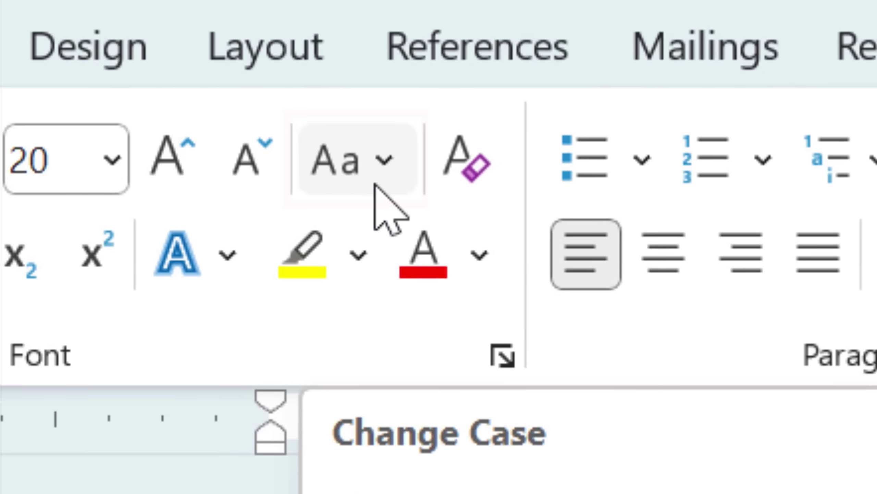
{"action": "left_click", "coordinate": [379, 191]}
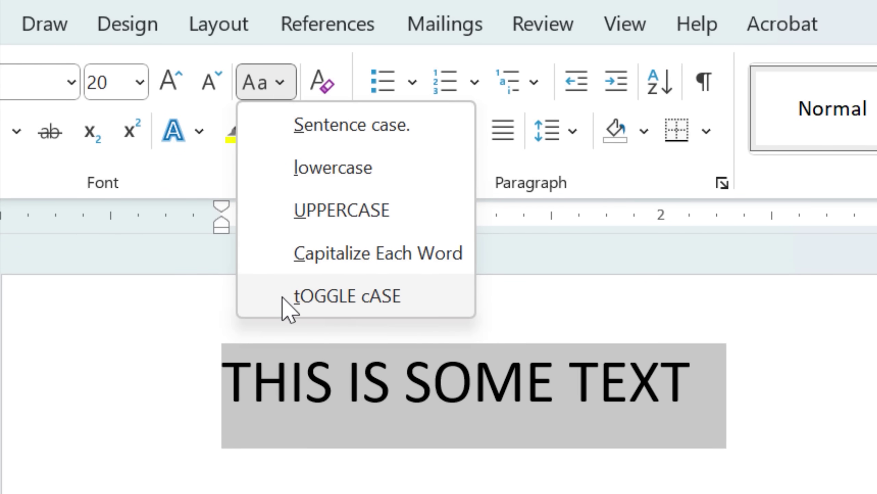
{"action": "left_click", "coordinate": [287, 168]}
Cycle the second line through Sentence case and tOGGLE cASE, ending with 'This IS MORE TEXT'
{"action": "left_click", "coordinate": [266, 82]}
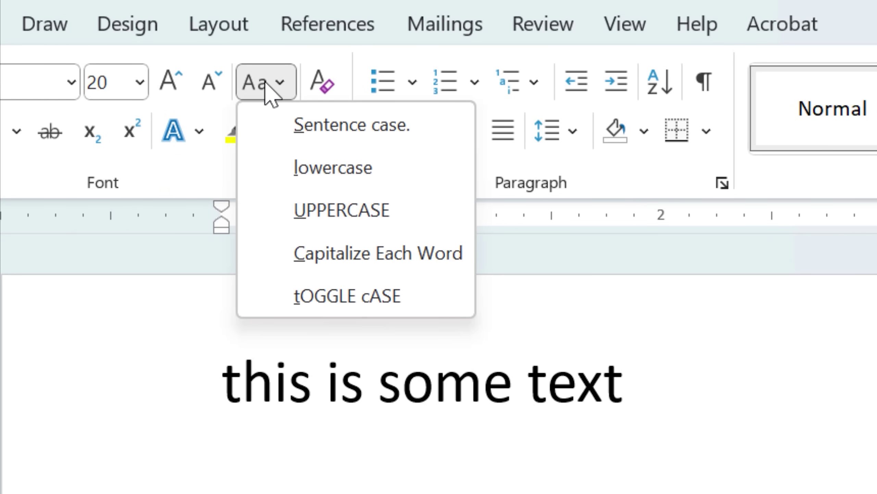
{"action": "left_click", "coordinate": [295, 125]}
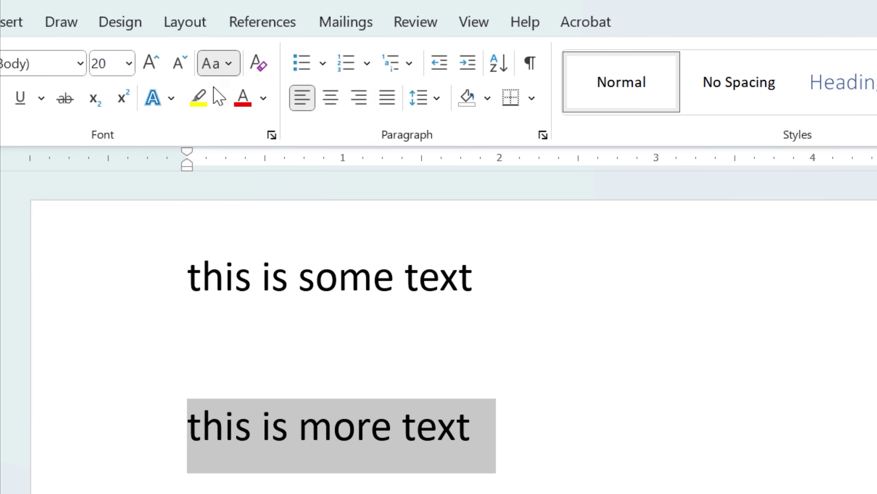
{"action": "left_click", "coordinate": [217, 63]}
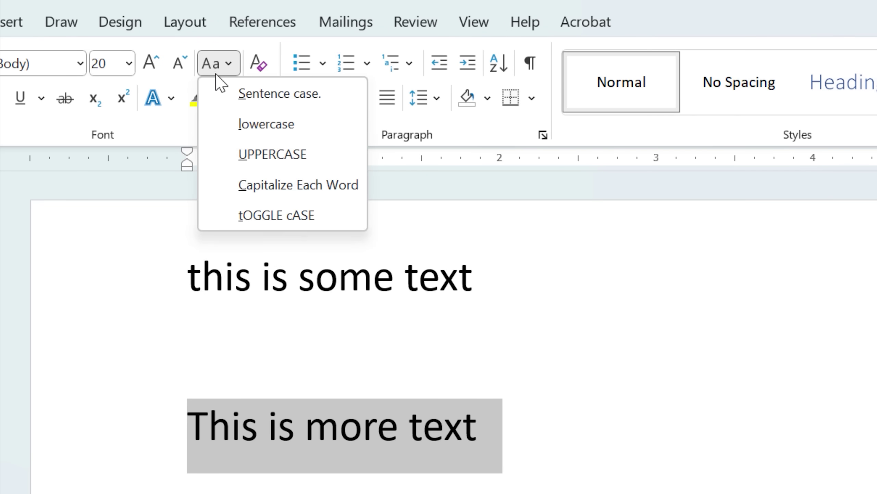
{"action": "left_click", "coordinate": [274, 213]}
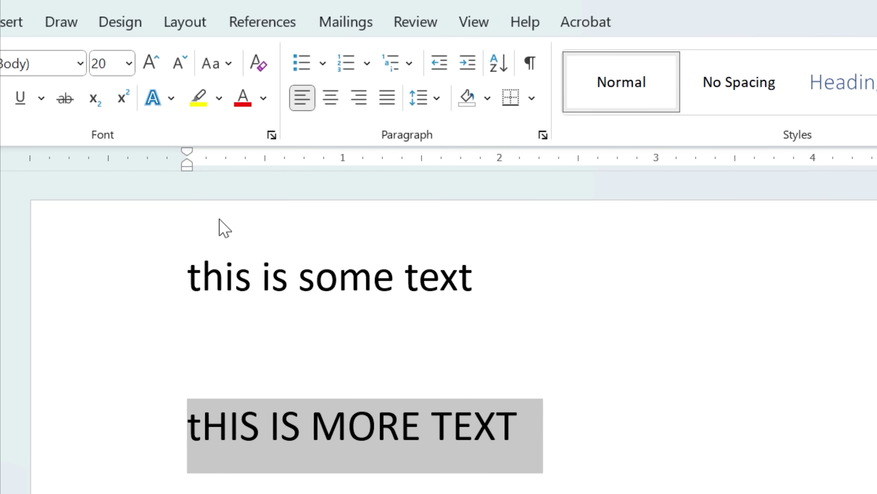
{"action": "left_click", "coordinate": [217, 65]}
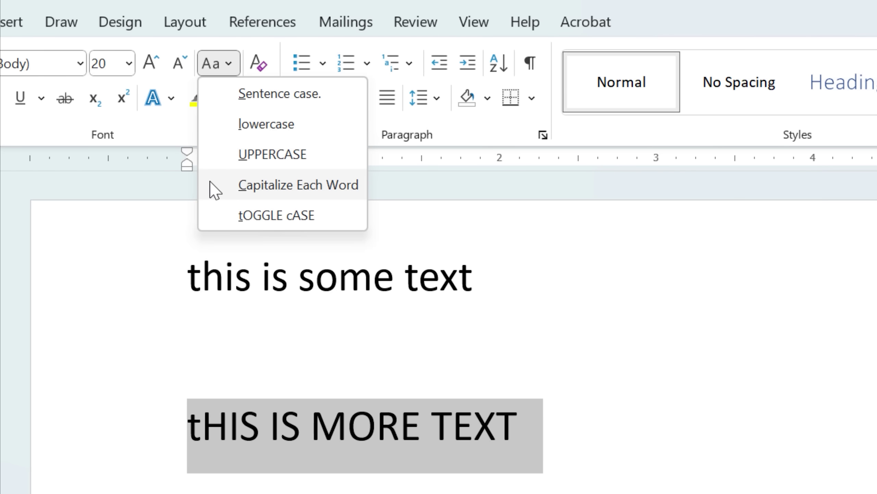
{"action": "left_click", "coordinate": [214, 189]}
{"action": "left_click", "coordinate": [217, 63]}
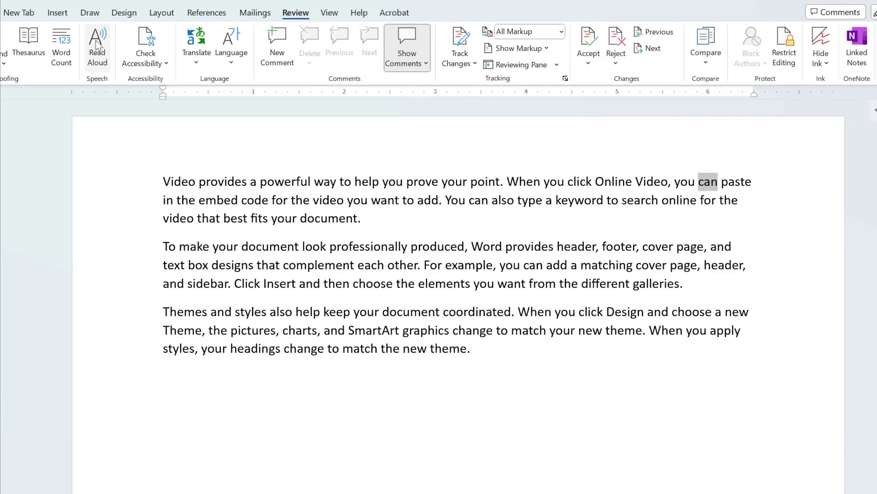
Select the second paragraph's opening sentence so Read Aloud starts there
{"action": "left_click_drag", "start_coordinate": [162, 247], "coordinate": [419, 265]}
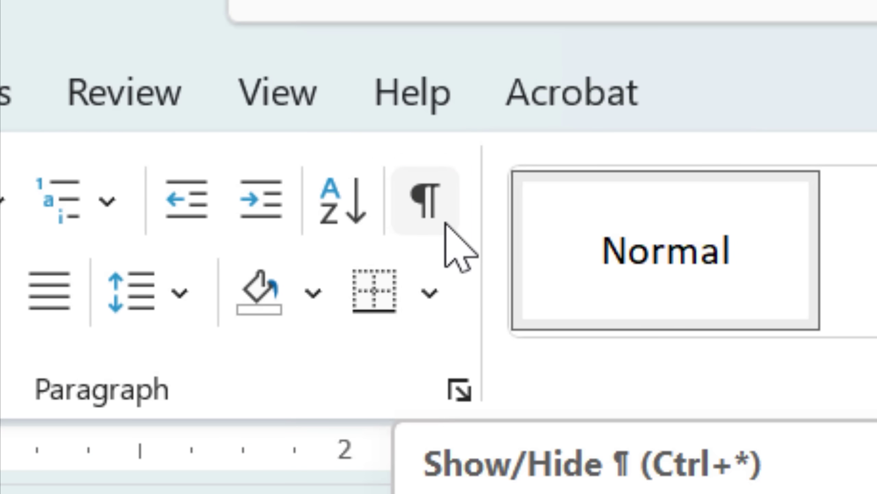
Show all formatting marks, then go to the Display page of Word Options
{"action": "left_click", "coordinate": [426, 199]}
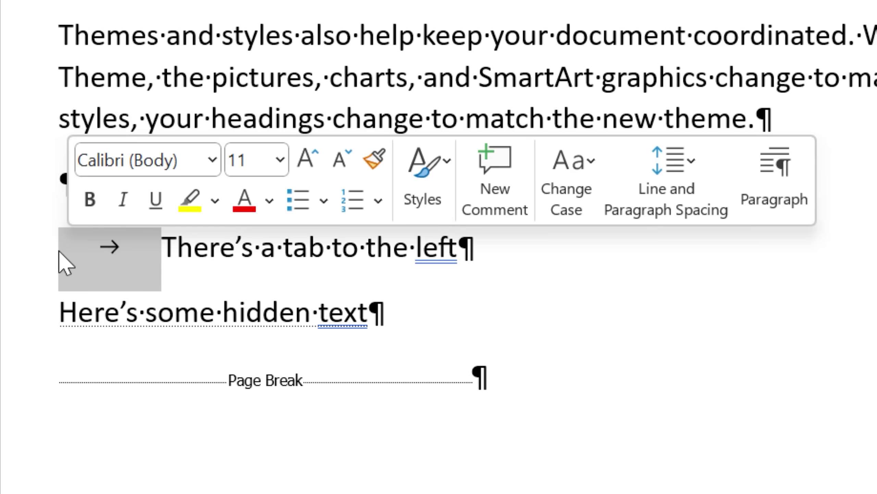
{"action": "left_click", "coordinate": [60, 255]}
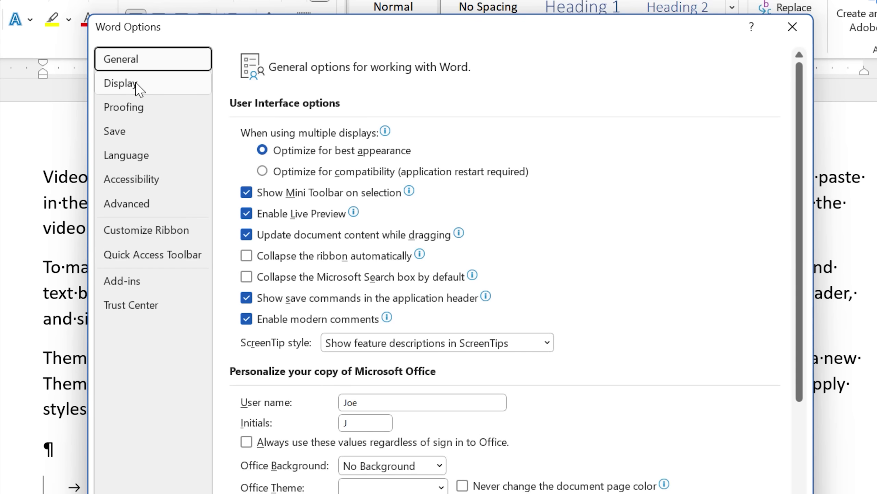
{"action": "left_click", "coordinate": [123, 82]}
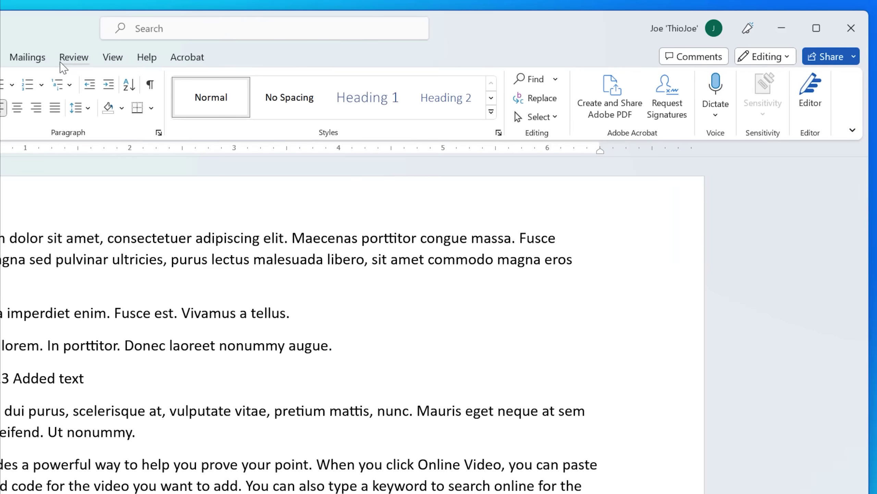
Run Review > Compare on Compare 1.docx and Compare 2.docx
{"action": "left_click", "coordinate": [62, 59]}
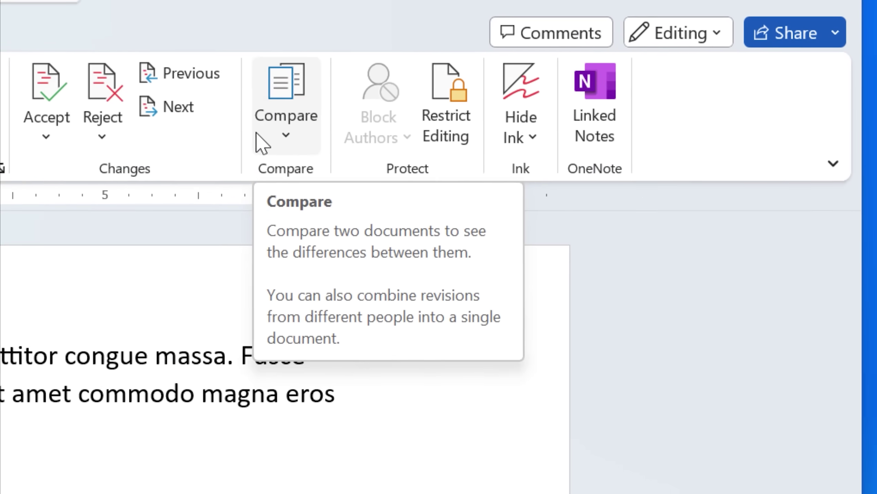
{"action": "left_click", "coordinate": [489, 110]}
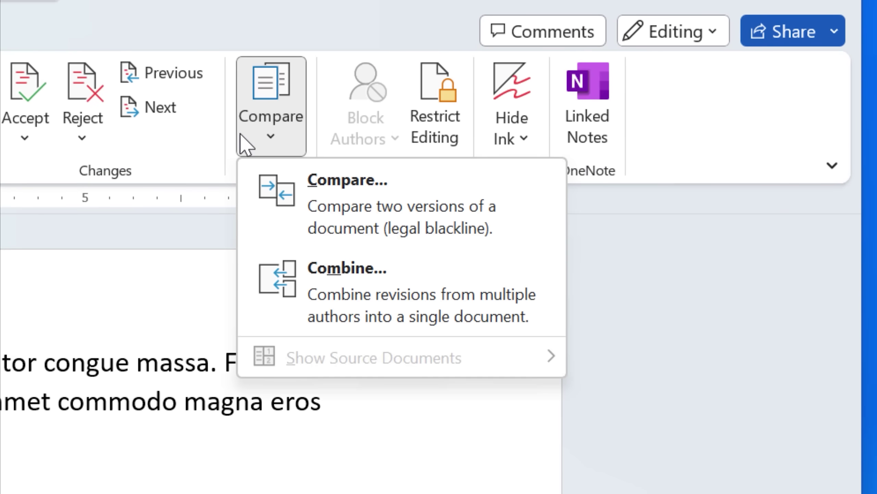
{"action": "left_click", "coordinate": [271, 220]}
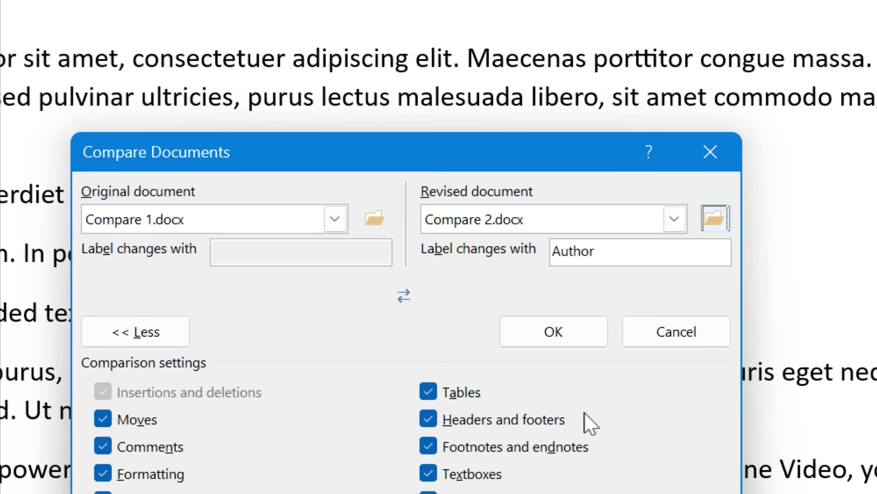
{"action": "left_click", "coordinate": [554, 332]}
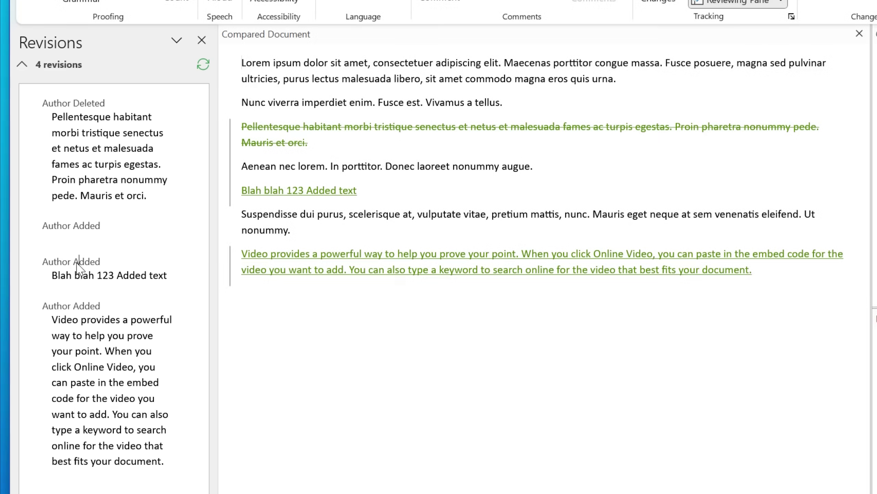
Inspect the deleted paragraph and the 'Blah blah 123 Added text' revisions and their author cards
{"action": "left_click", "coordinate": [297, 142]}
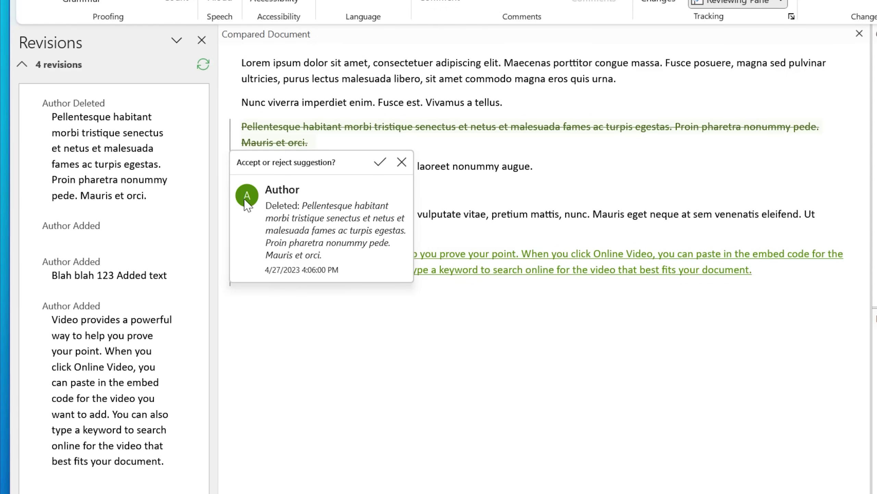
{"action": "left_click", "coordinate": [248, 199]}
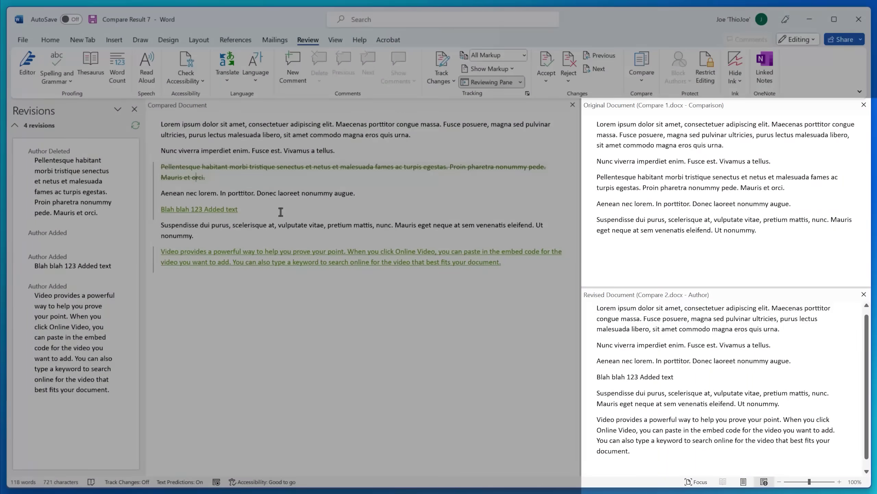
{"action": "left_click", "coordinate": [234, 209]}
{"action": "left_click", "coordinate": [278, 281]}
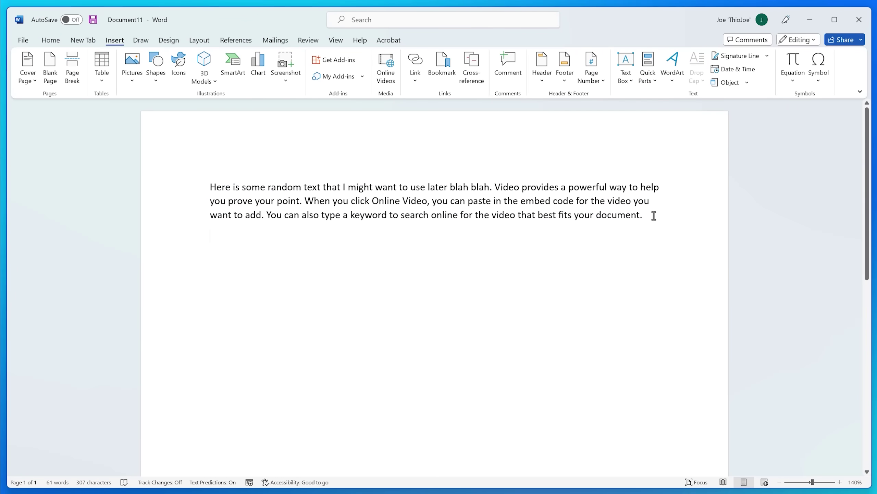
Save the selected random-text paragraph to the Quick Part Gallery as Sample Text
{"action": "left_click_drag", "start_coordinate": [644, 215], "coordinate": [211, 185]}
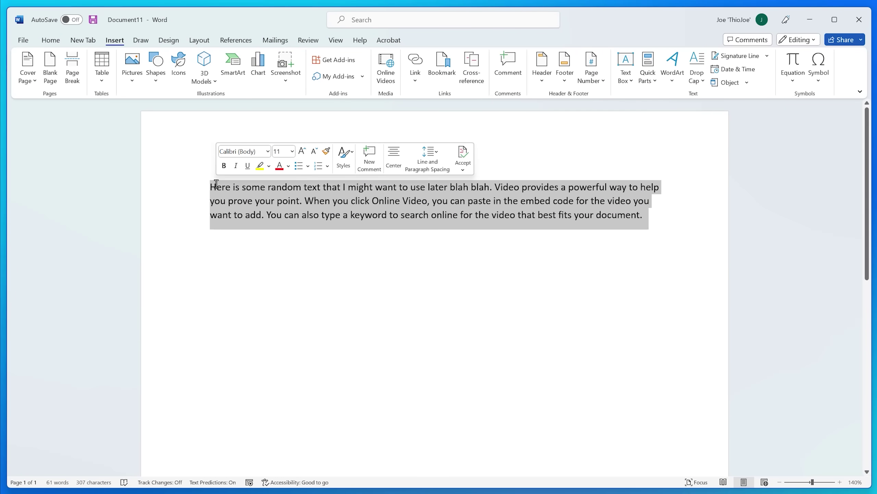
{"action": "left_click", "coordinate": [657, 82]}
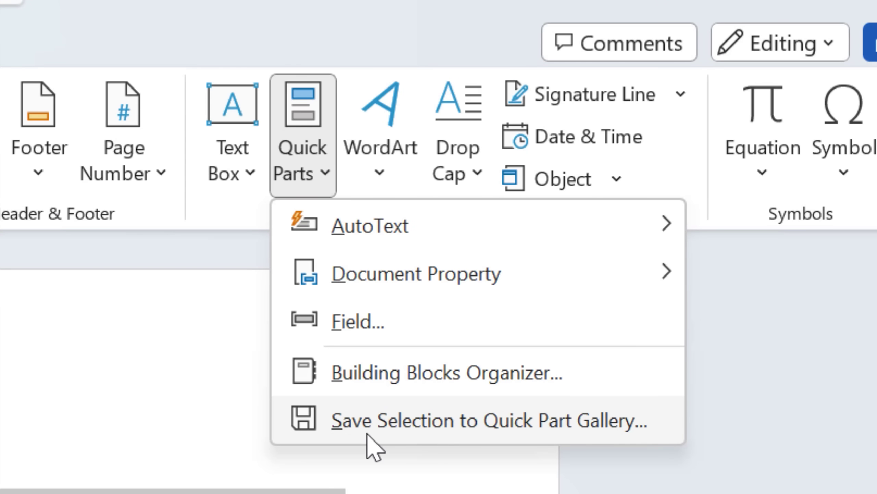
{"action": "left_click", "coordinate": [514, 422]}
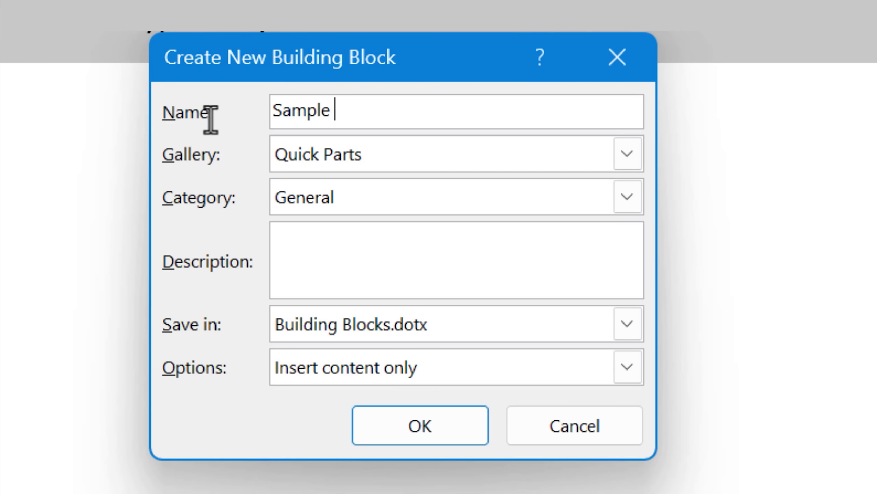
{"action": "left_click", "coordinate": [458, 443]}
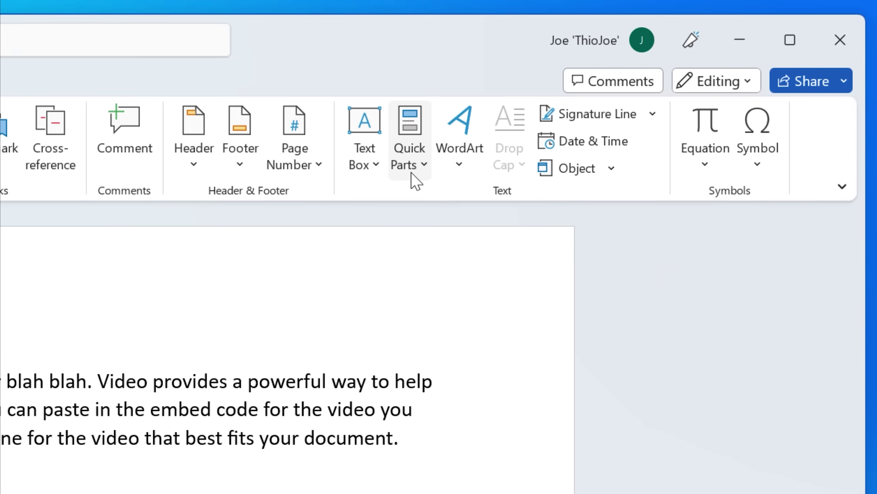
Insert the Sample Text block into the document from the Quick Parts gallery
{"action": "left_click", "coordinate": [410, 148]}
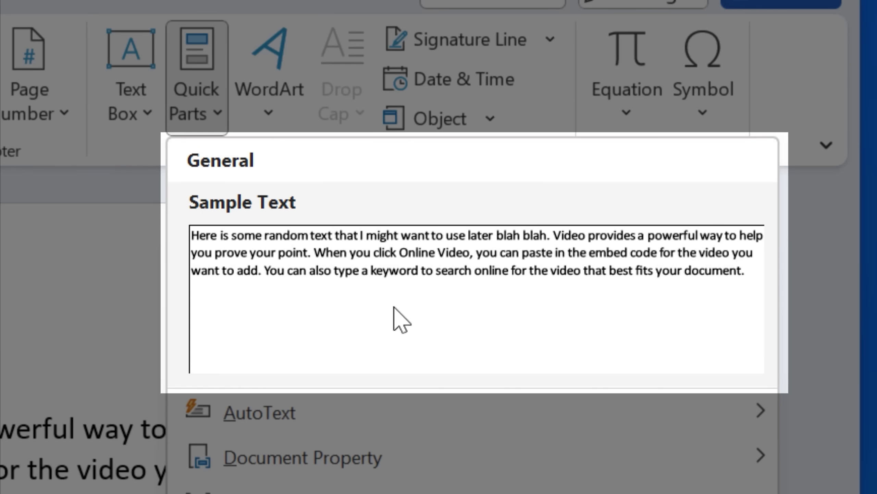
{"action": "left_click", "coordinate": [314, 316]}
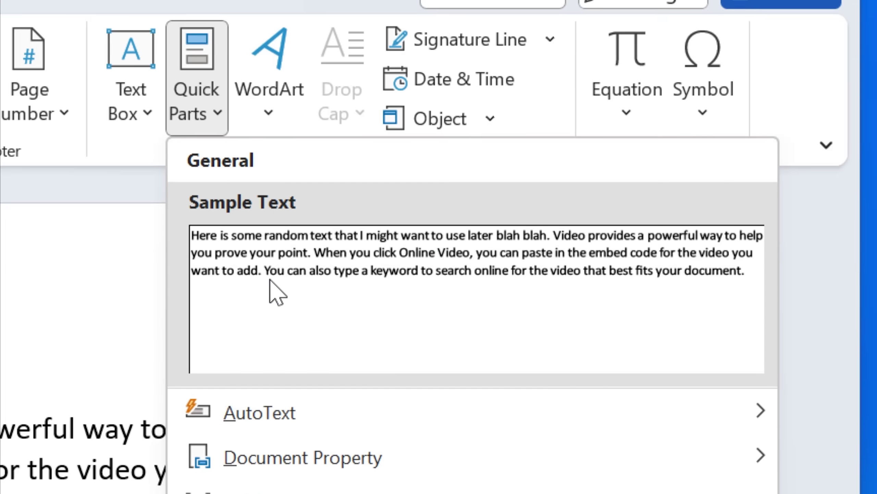
{"action": "left_click", "coordinate": [272, 292]}
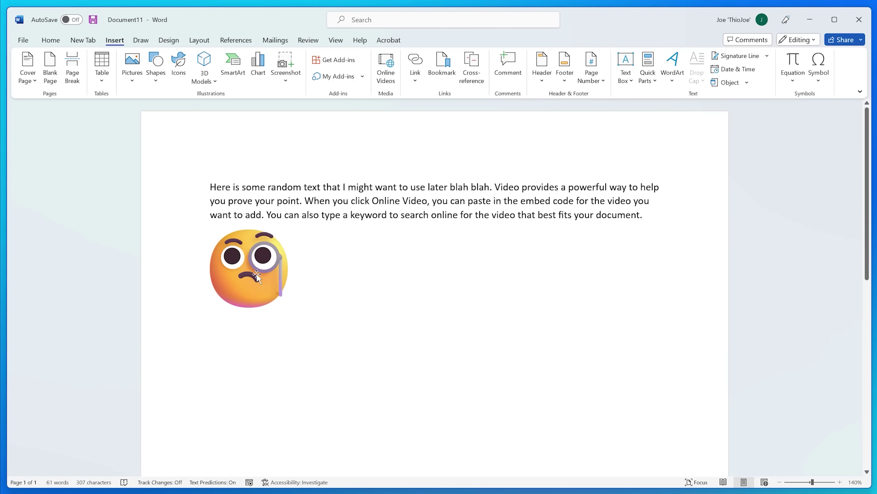
Save the monocle emoji as Quick Part 'Monocle' in a new 'Images' category and check the gallery
{"action": "left_click", "coordinate": [647, 72]}
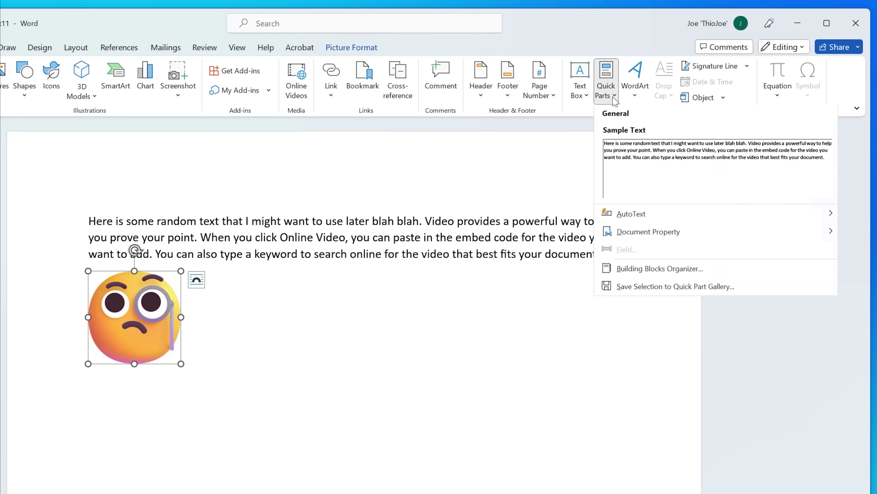
{"action": "left_click", "coordinate": [658, 289]}
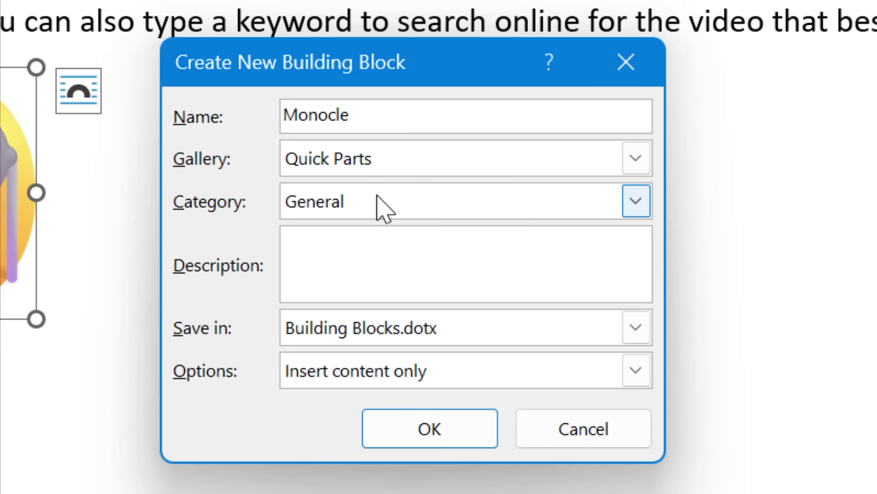
{"action": "left_click", "coordinate": [376, 205]}
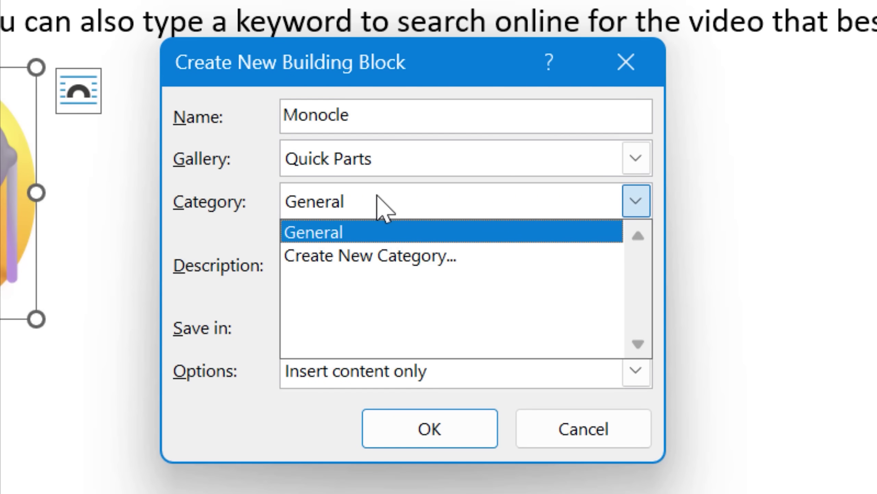
{"action": "left_click", "coordinate": [374, 262]}
{"action": "type", "text": "Images"}
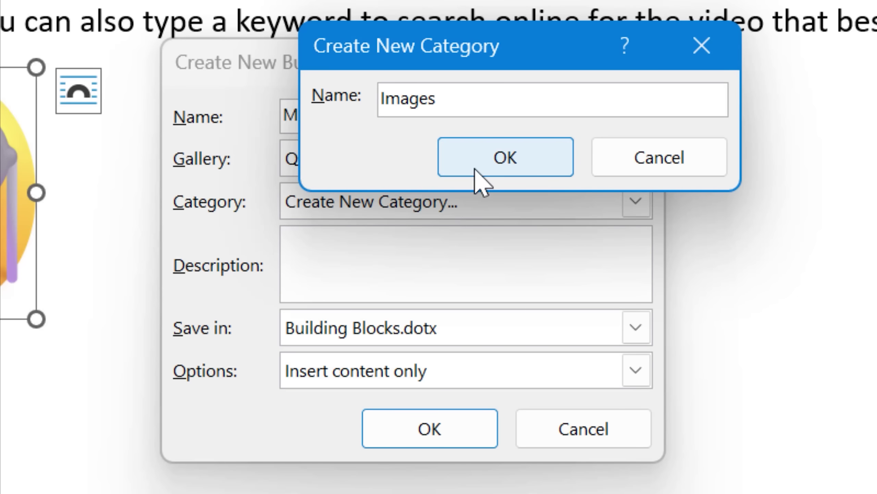
{"action": "left_click", "coordinate": [464, 167]}
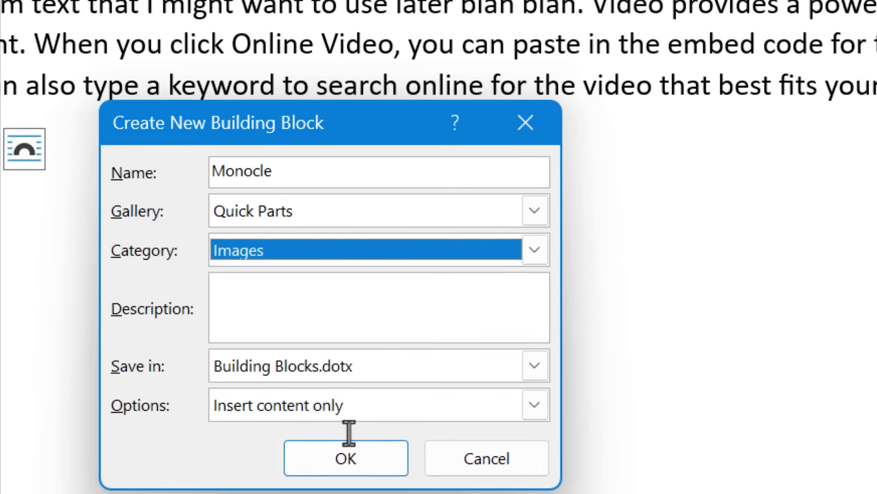
{"action": "left_click", "coordinate": [350, 435]}
{"action": "left_click", "coordinate": [468, 92]}
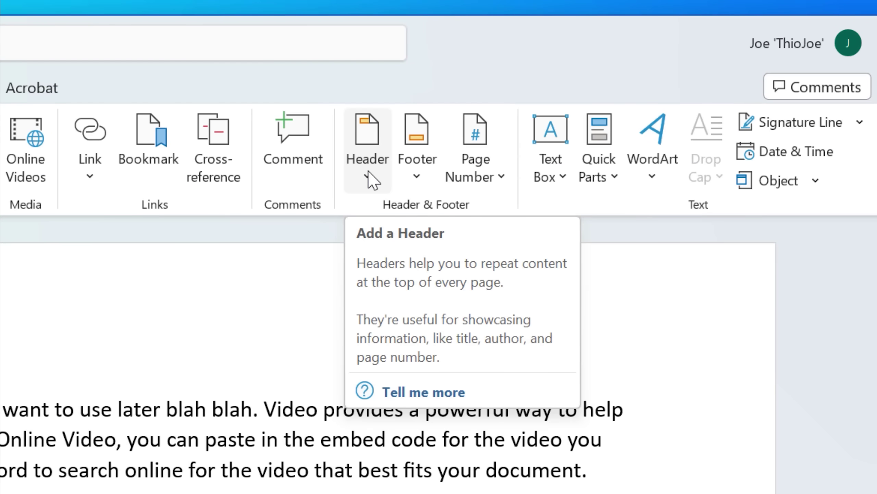
Browse the Header, Footer and Page Number galleries, then insert a Simple Text Box
{"action": "left_click", "coordinate": [371, 177]}
{"action": "left_click", "coordinate": [371, 177]}
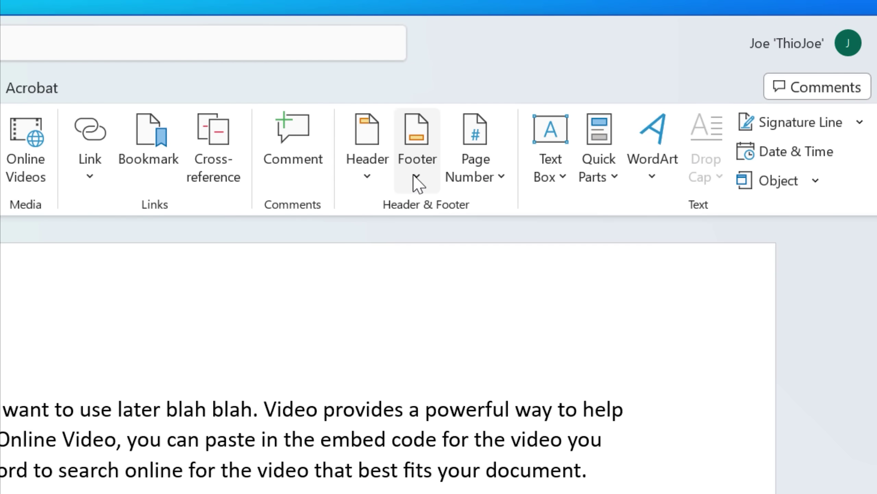
{"action": "left_click", "coordinate": [419, 178]}
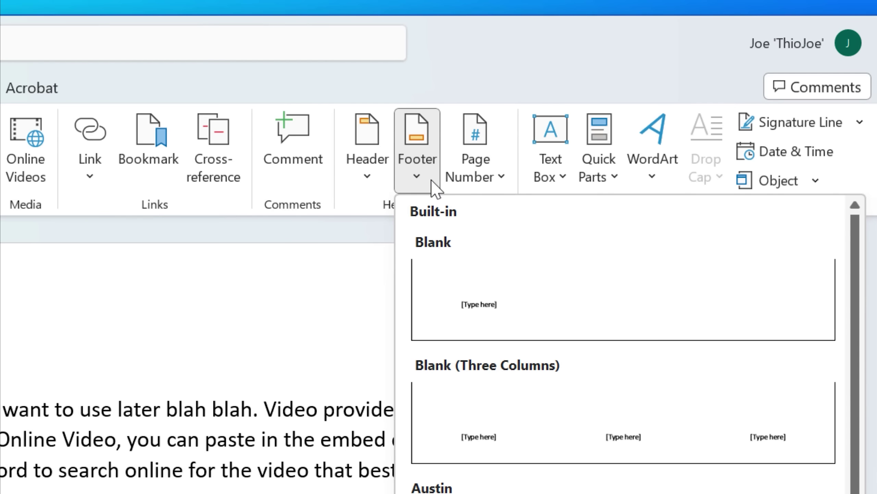
{"action": "left_click", "coordinate": [425, 182]}
{"action": "left_click", "coordinate": [500, 178]}
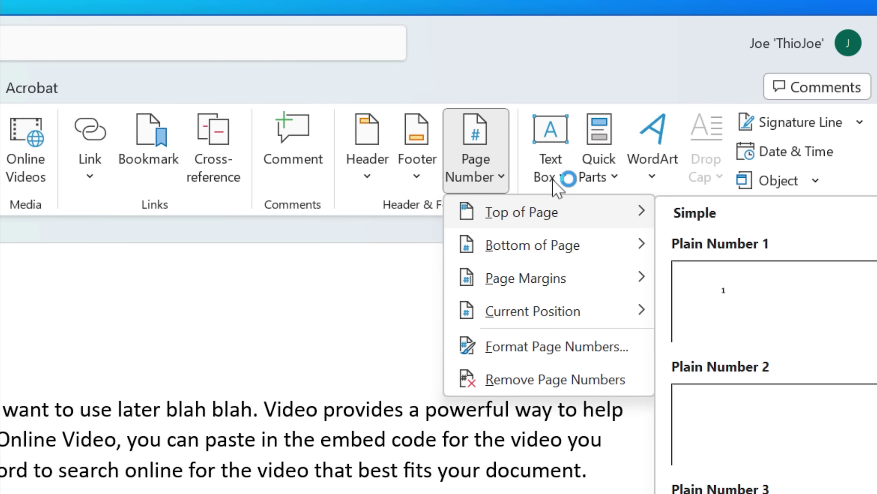
{"action": "left_click", "coordinate": [549, 172]}
{"action": "left_click", "coordinate": [484, 254]}
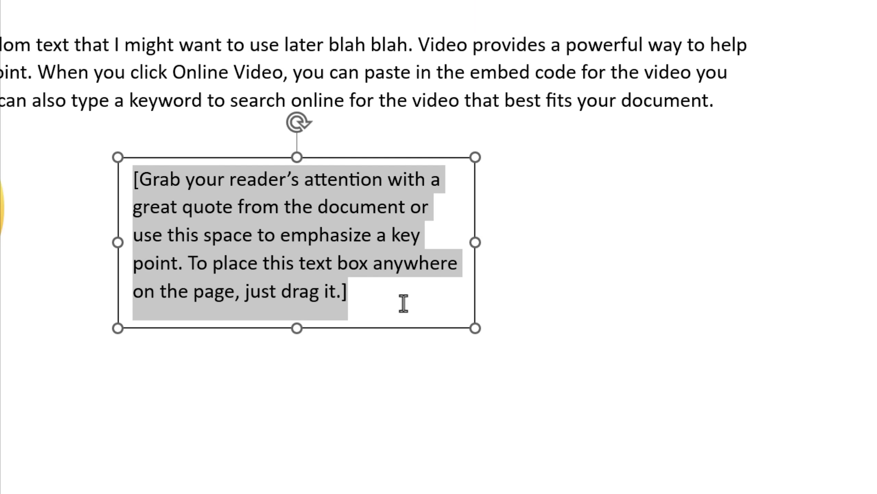
{"action": "type", "text": "test"}
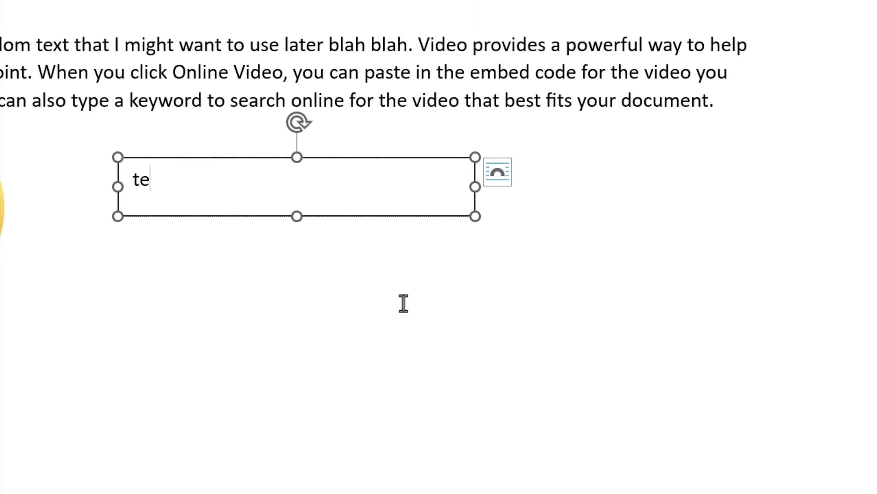
Give the text box a dark red Shape Outline
{"action": "right_click", "coordinate": [398, 213]}
{"action": "left_click", "coordinate": [505, 164]}
{"action": "left_click", "coordinate": [513, 379]}
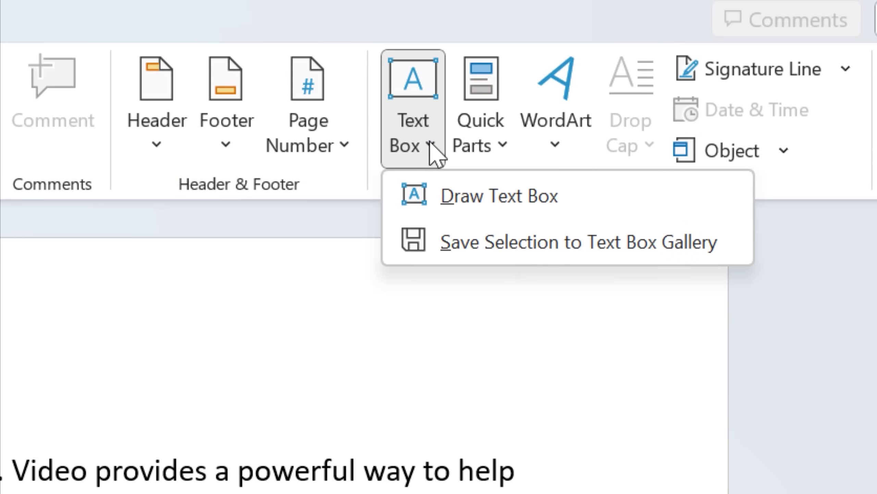
Save the text box to the Text Box Gallery as Red Box and check it appears there
{"action": "left_click", "coordinate": [590, 242]}
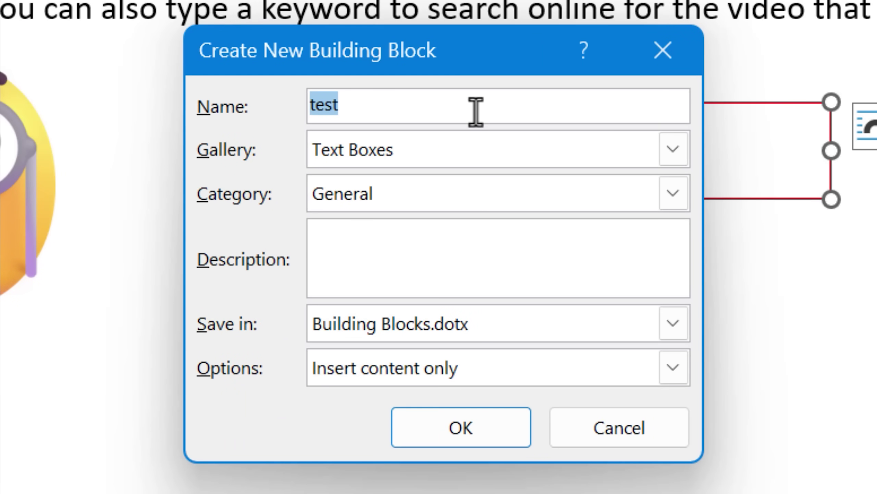
{"action": "key", "text": "Return"}
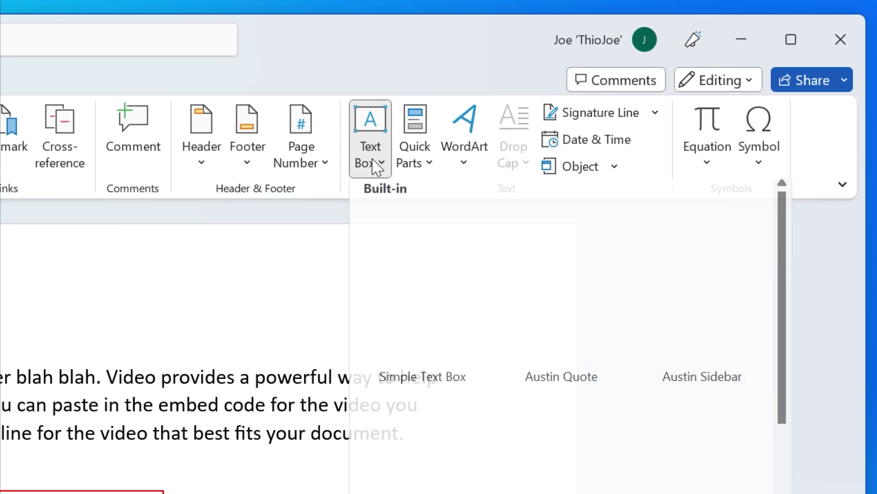
{"action": "left_click", "coordinate": [371, 144]}
{"action": "scroll", "coordinate": [697, 290], "scroll_direction": "down", "scroll_amount": 10}
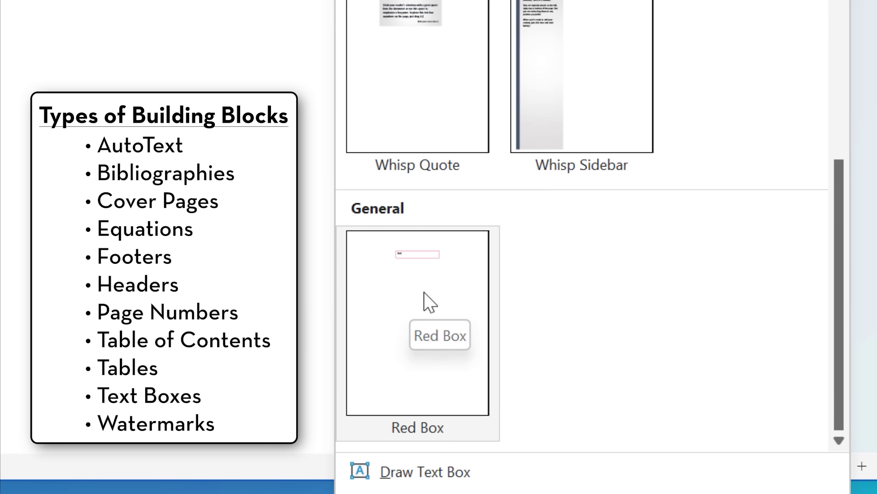
{"action": "key", "text": "Escape"}
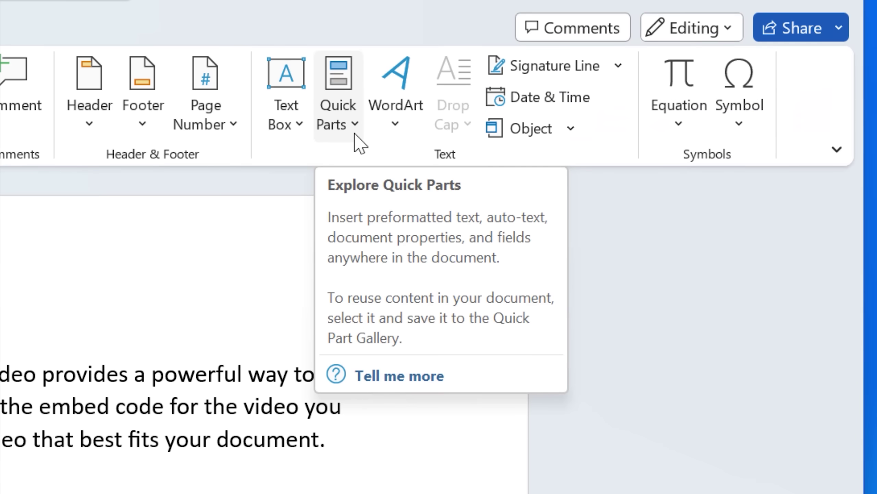
Open the Building Blocks Organizer from Quick Parts, showing the Monocle block's preview
{"action": "left_click", "coordinate": [338, 113]}
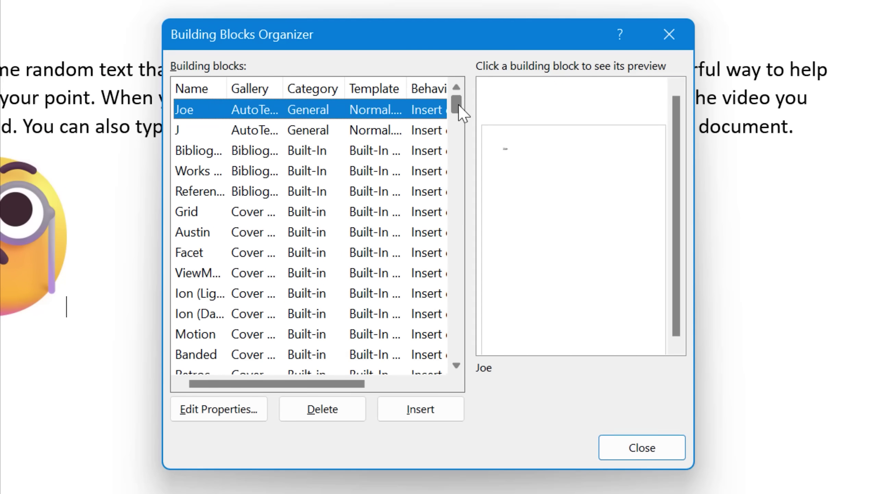
{"action": "left_click_drag", "start_coordinate": [283, 88], "coordinate": [339, 87]}
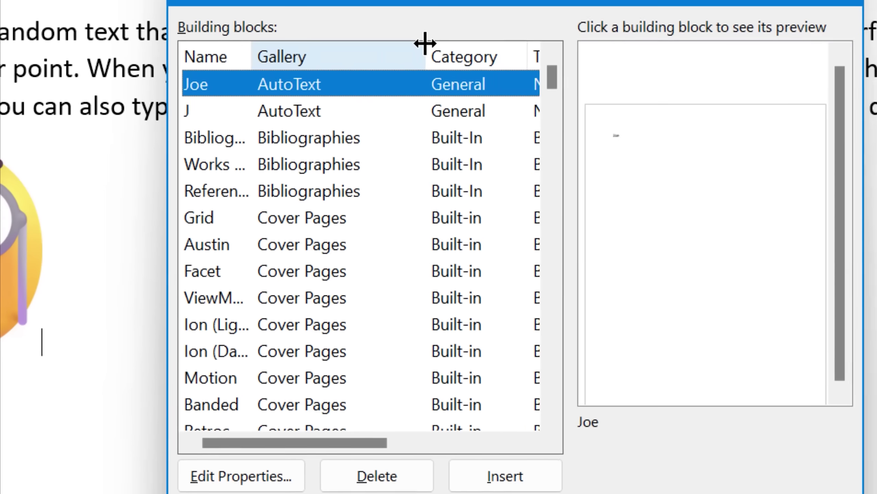
{"action": "mouse_move", "coordinate": [566, 76]}
{"action": "left_mouse_down"}
{"action": "mouse_move", "coordinate": [563, 156]}
{"action": "mouse_move", "coordinate": [544, 200]}
{"action": "left_mouse_up"}
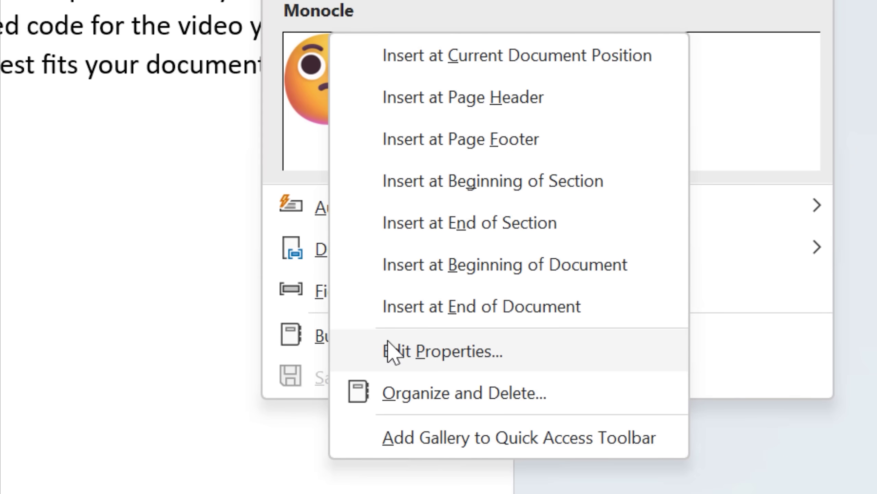
{"action": "left_click", "coordinate": [411, 383]}
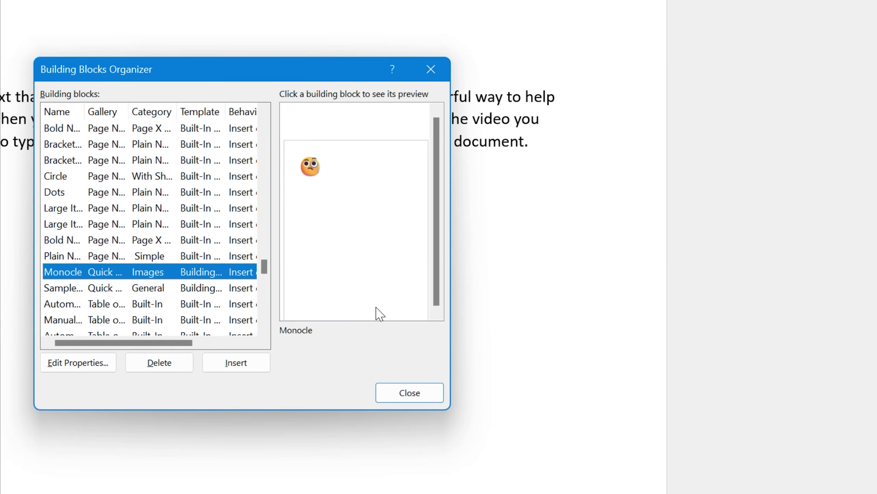